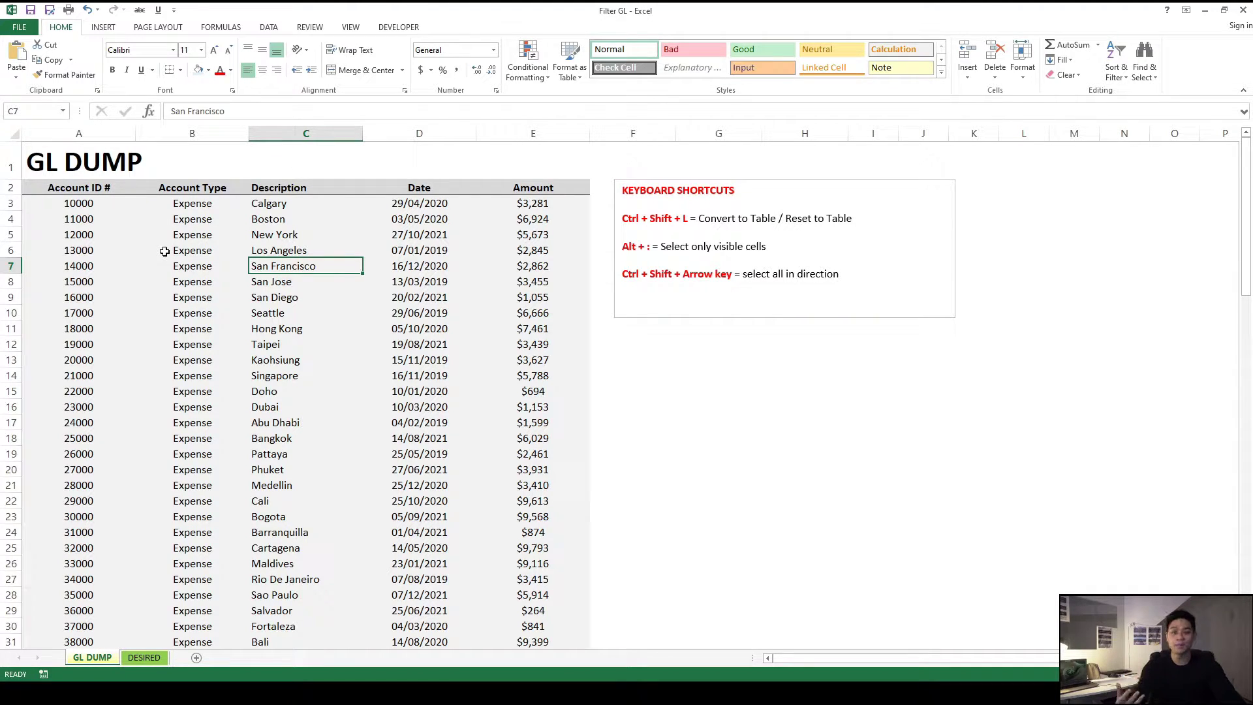
- Turn on filter dropdowns for the GL DUMP table's header row
left_click(87, 189)
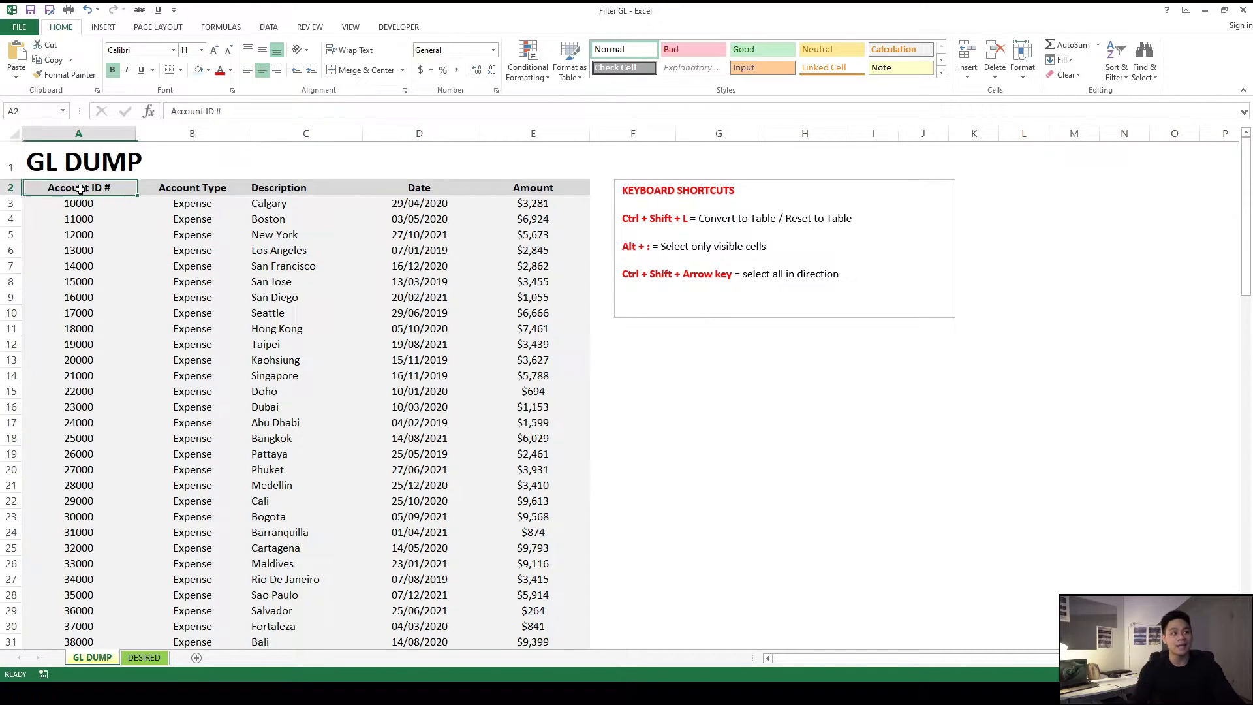
left_click(4, 188)
key("ctrl+shift+l")
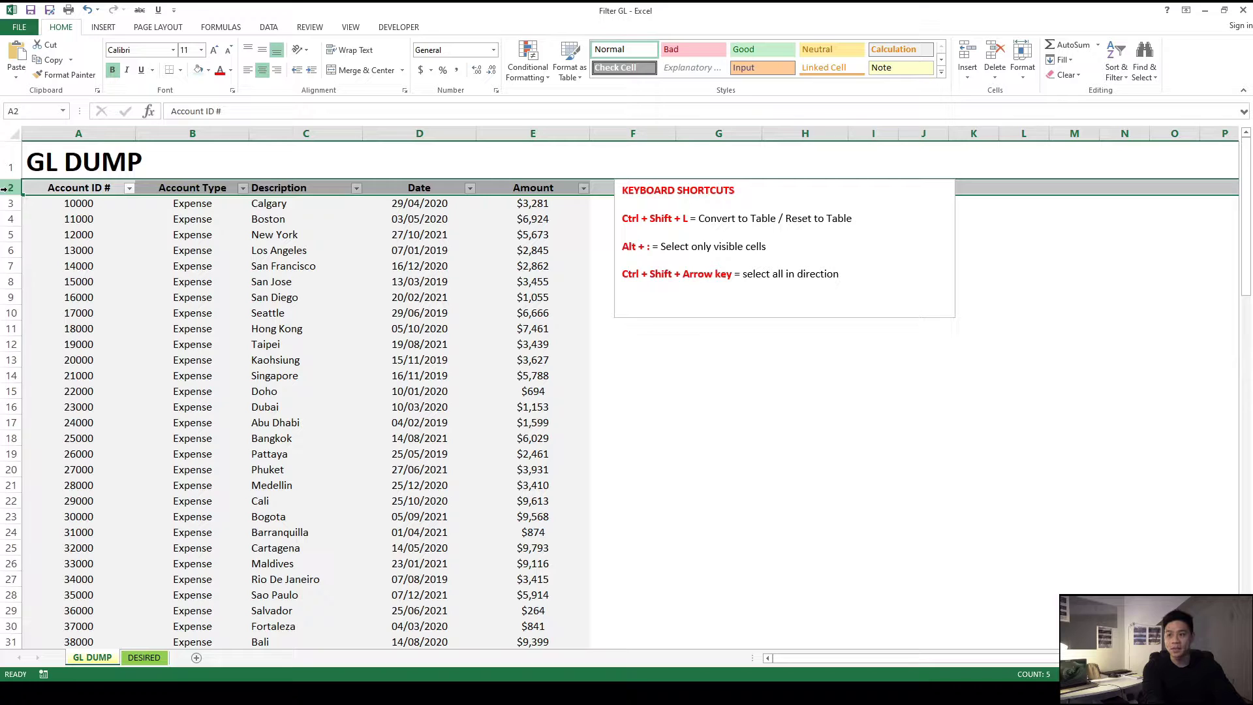
left_click(88, 219)
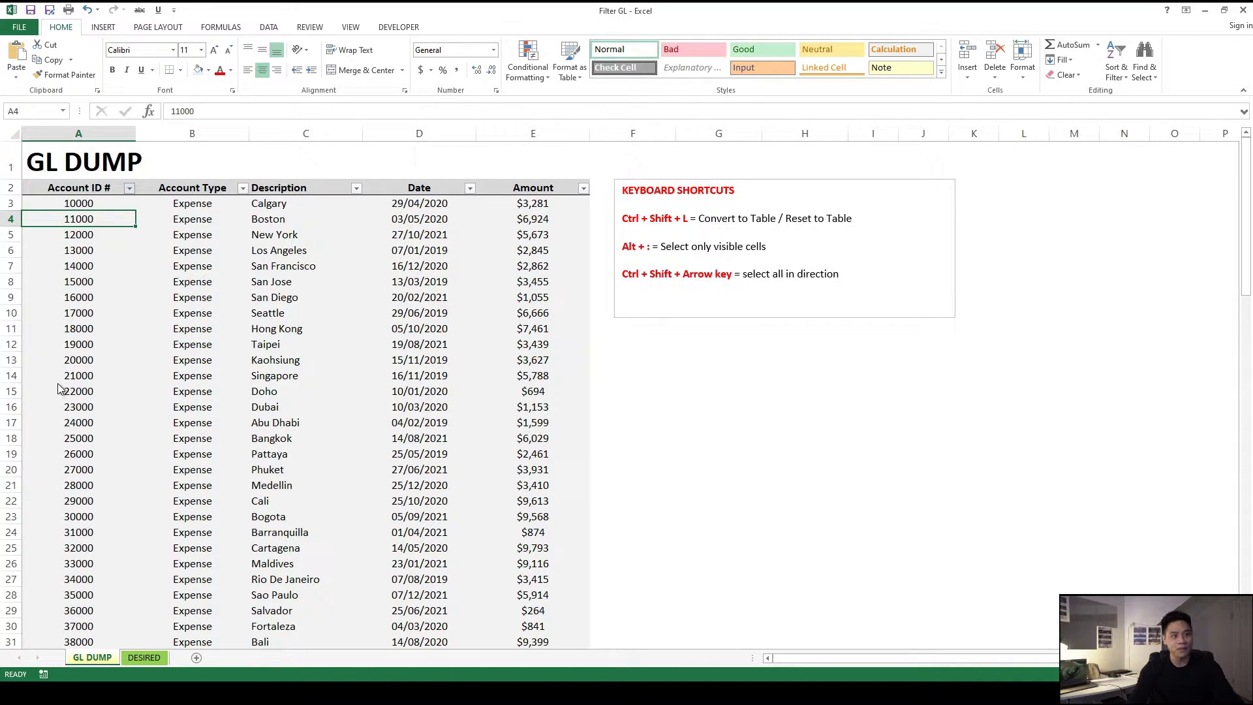
- Look over the GL DUMP data, then view the DESIRED sheet's 25 account IDs
left_click(188, 374)
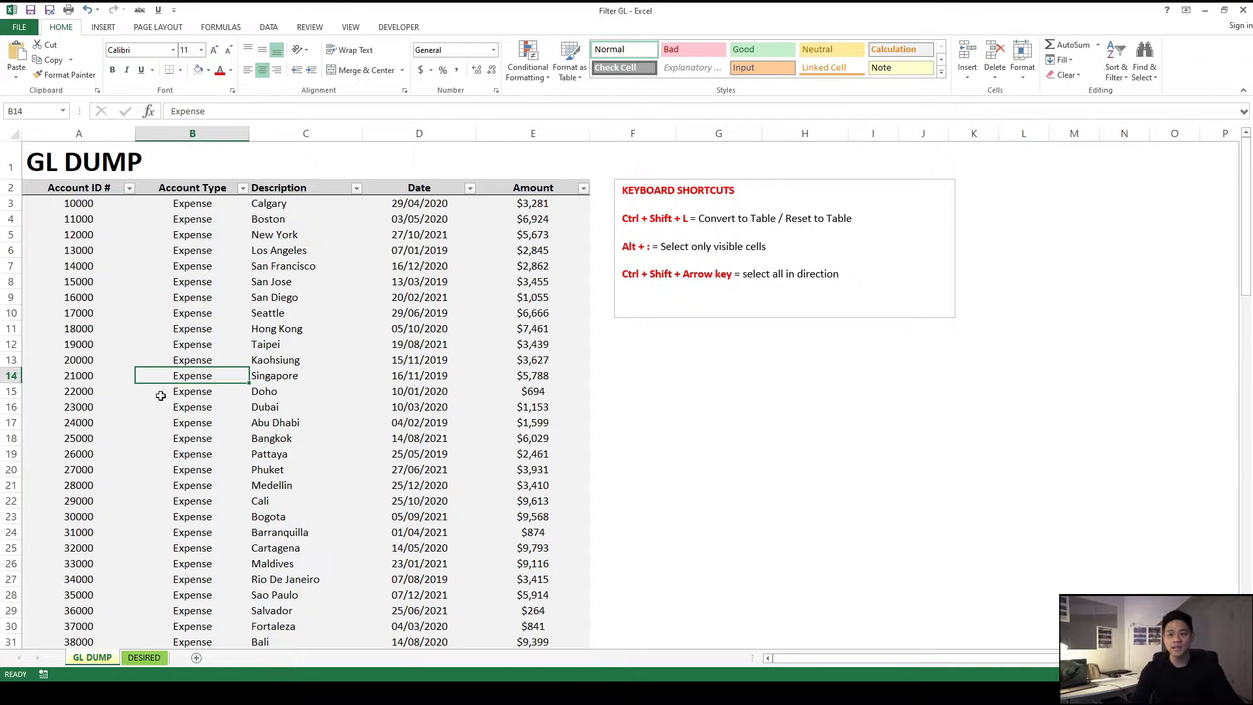
left_click_drag(42, 157, 512, 391)
scroll(385, 436, "down", 4)
scroll(385, 436, "down", 16)
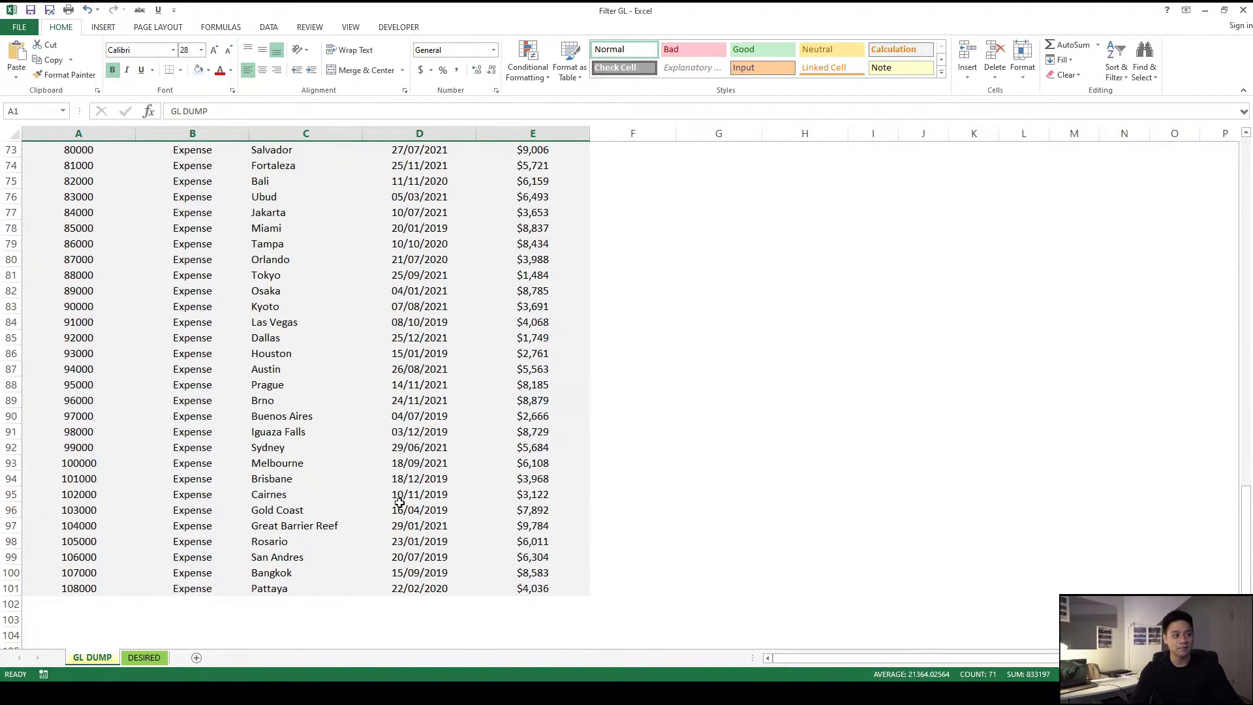
scroll(400, 501, "up", 20)
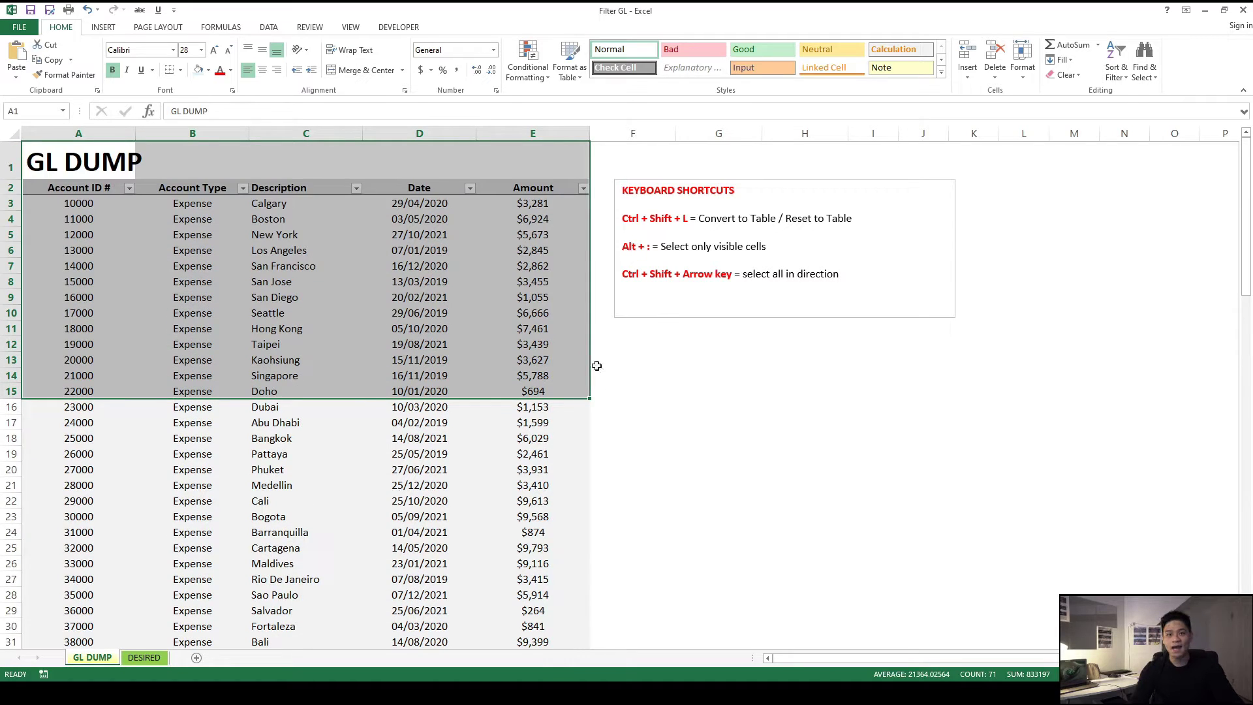
left_click(596, 365)
left_click(144, 657)
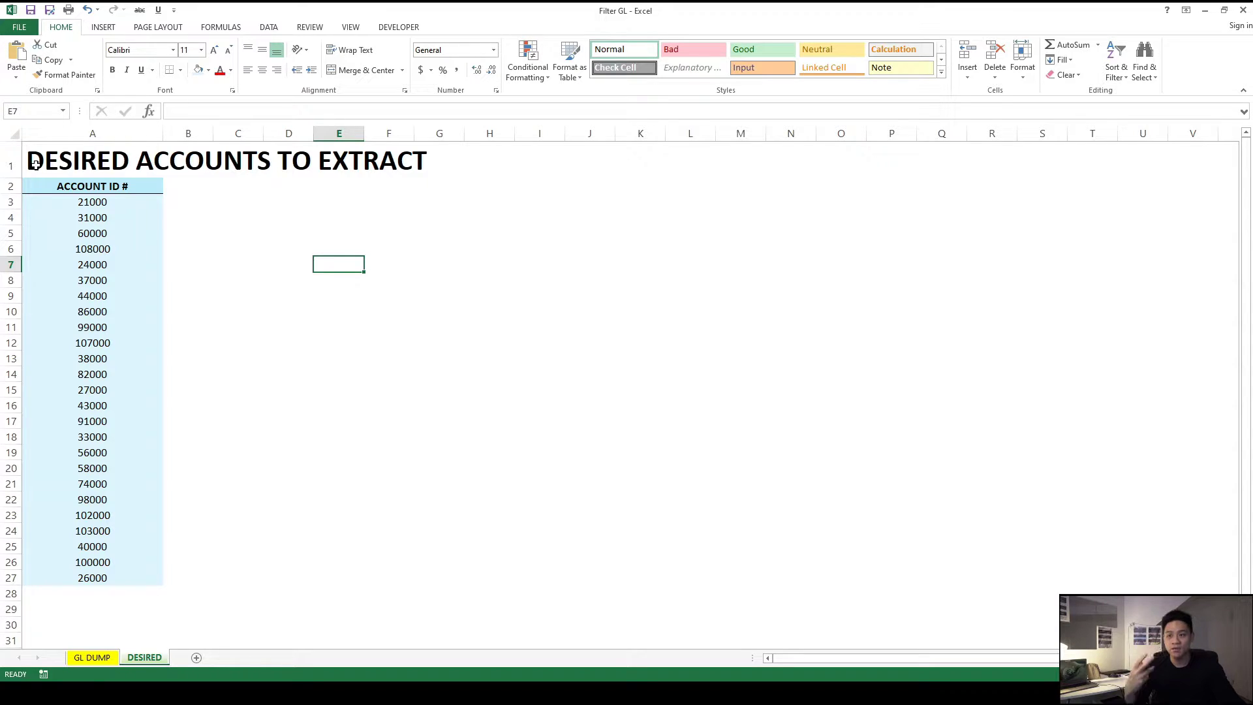
left_click(339, 343)
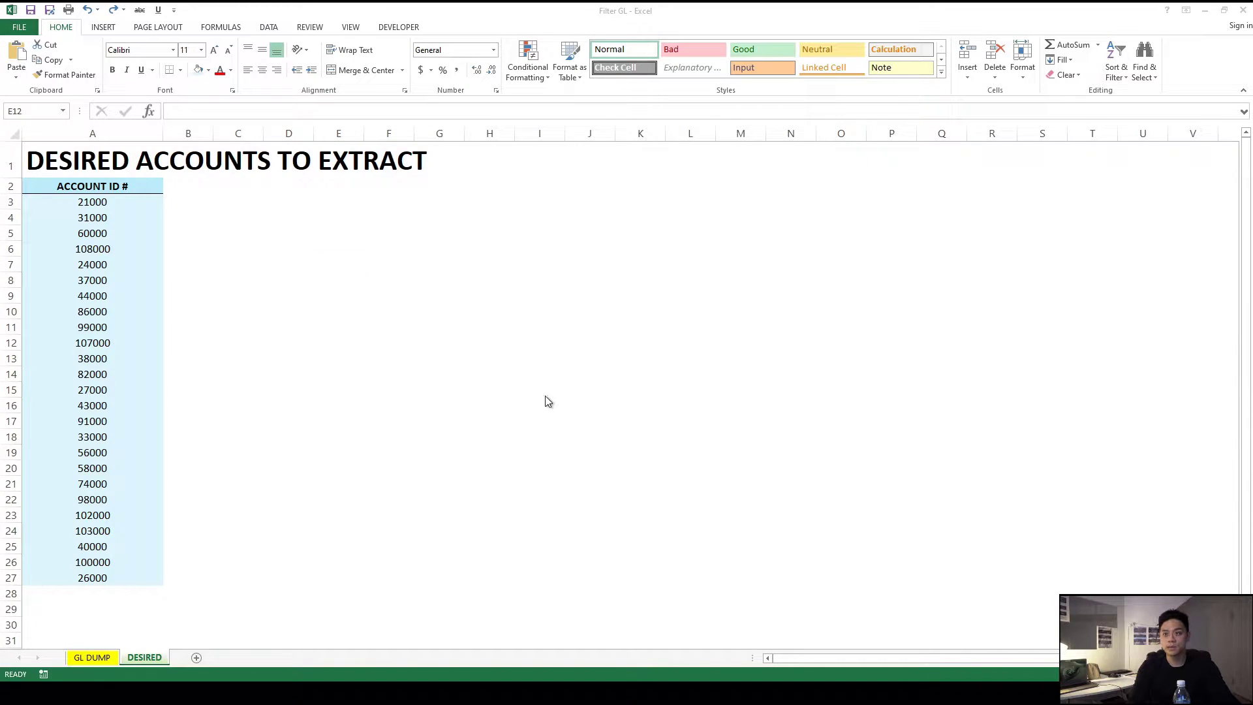
- Insert a blank column A before the GL DUMP table and widen it
left_click(92, 657)
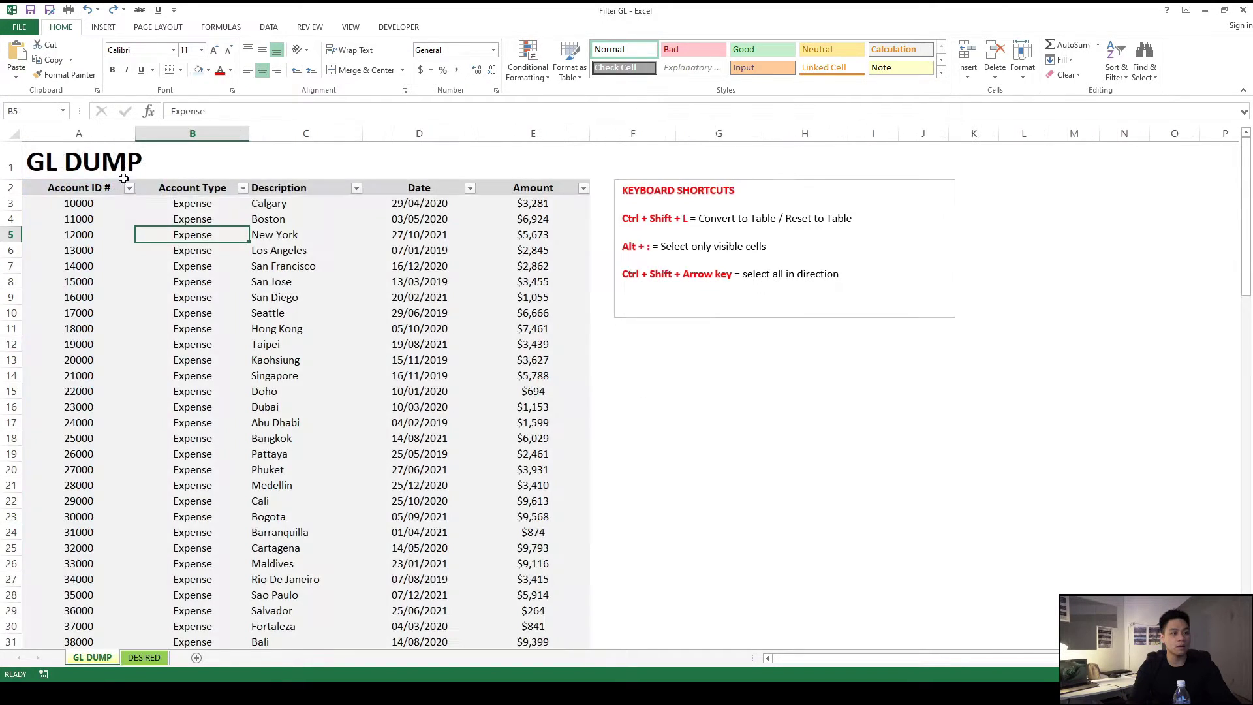
left_click(69, 126)
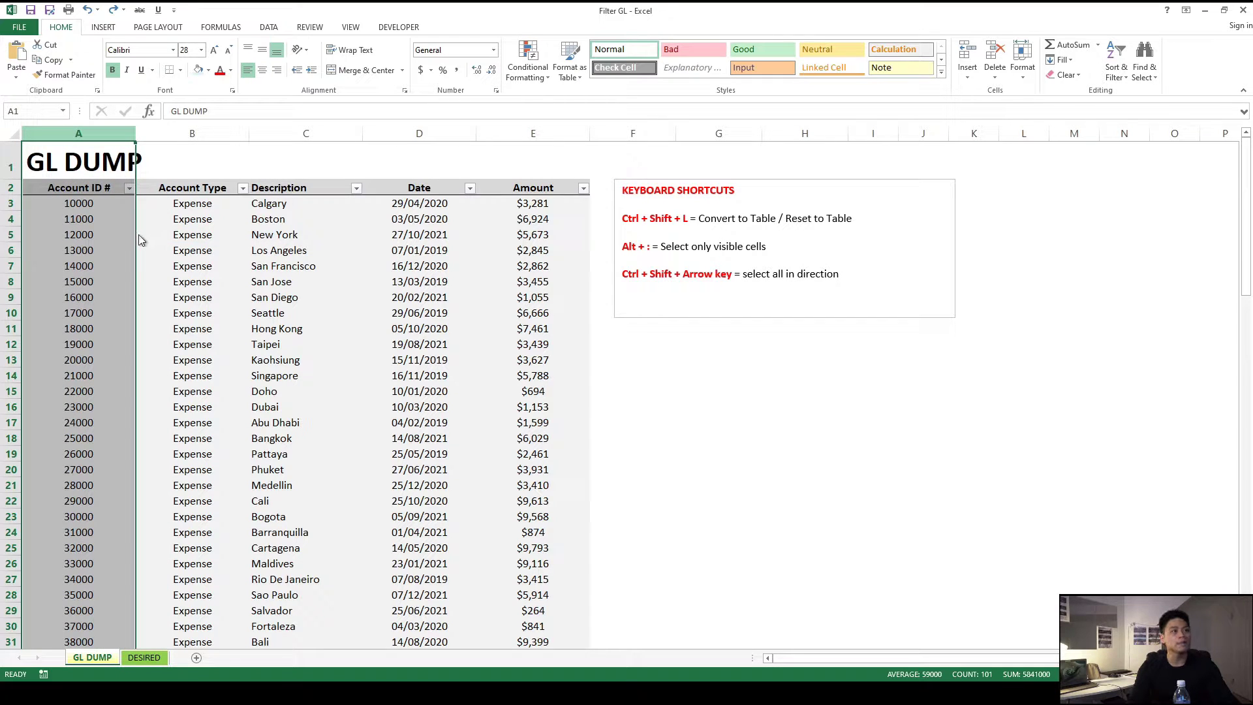
key("ctrl+shift+plus")
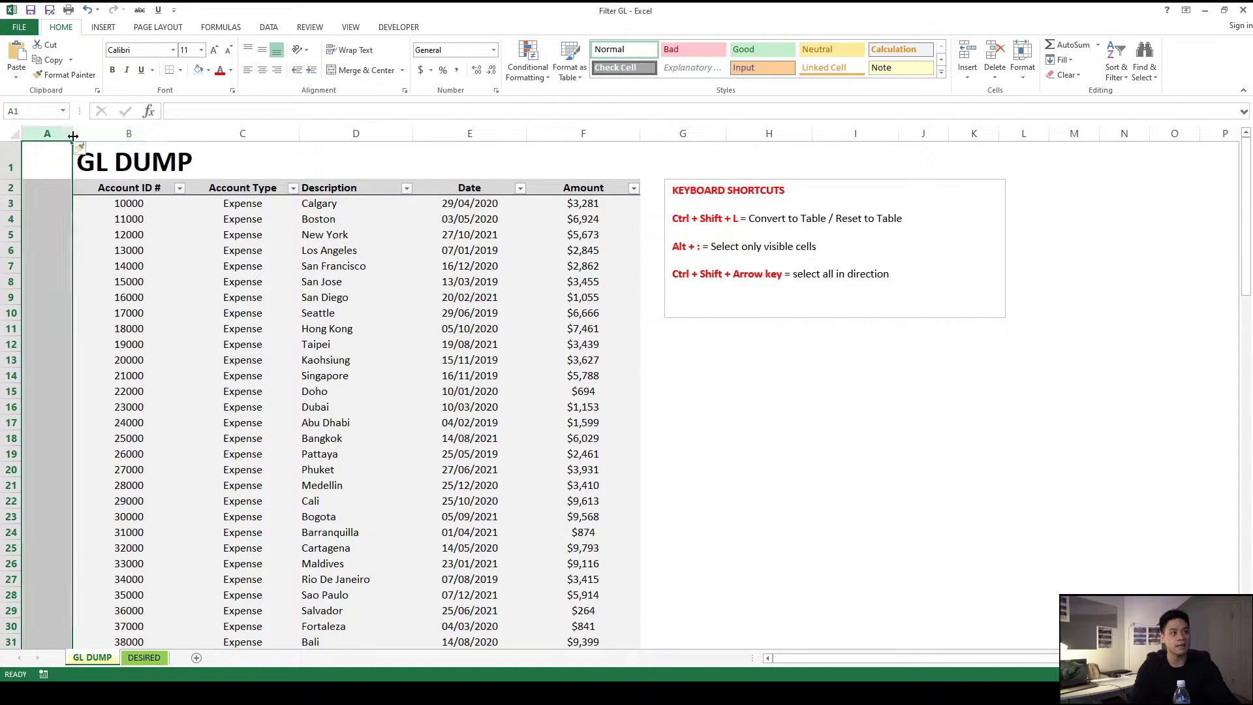
left_click_drag(72, 133, 171, 134)
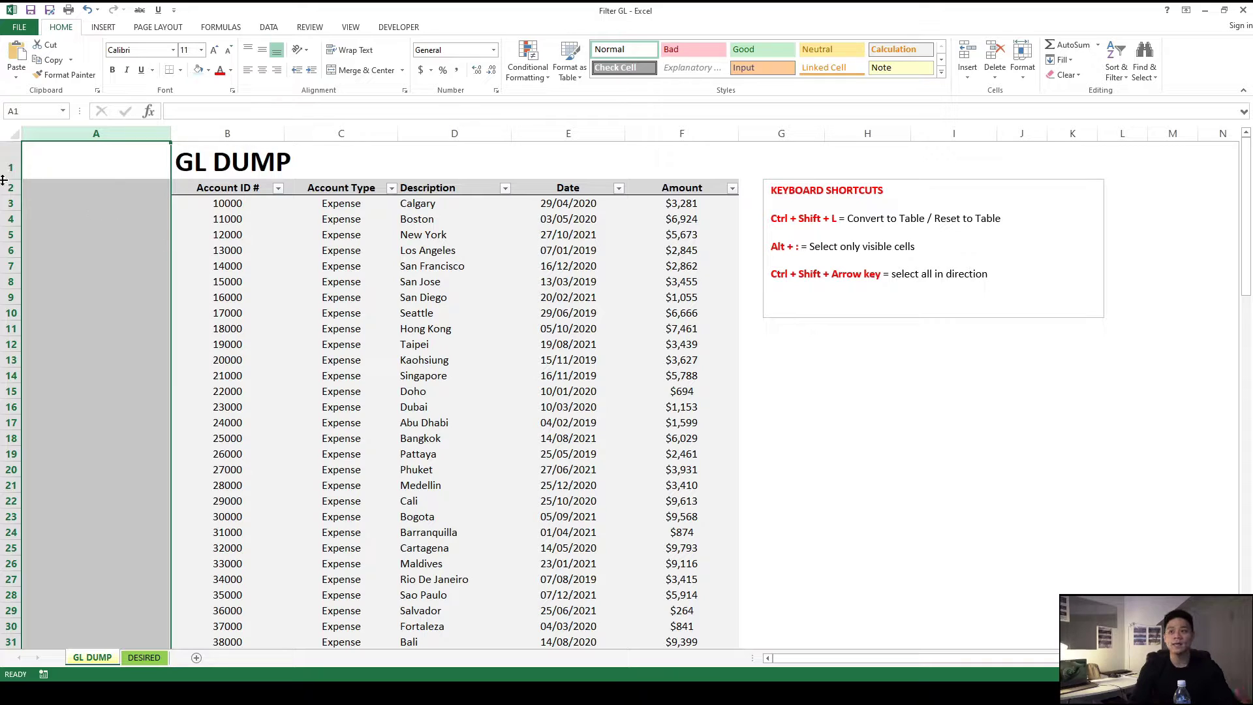
- In A3, start typing =VLOOKUP( with B3 as the lookup value, followed by a comma
left_click(139, 210)
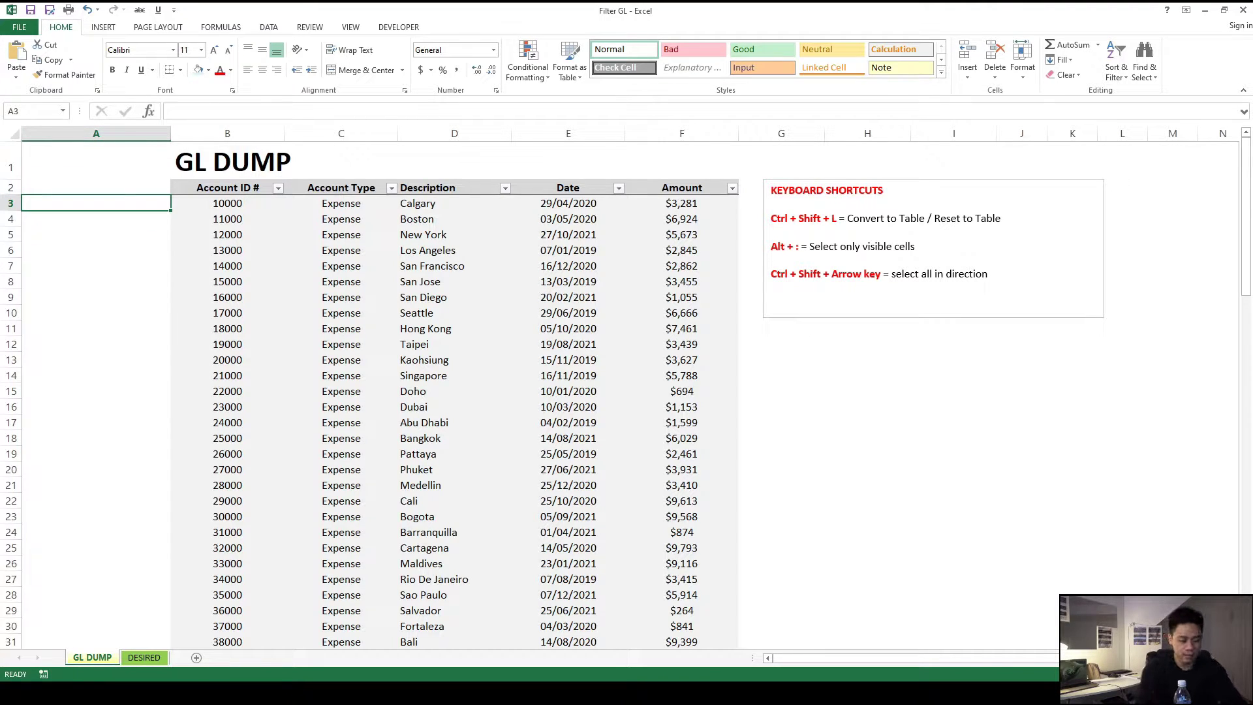
type("=vloo")
key("BackSpace")
key("BackSpace")
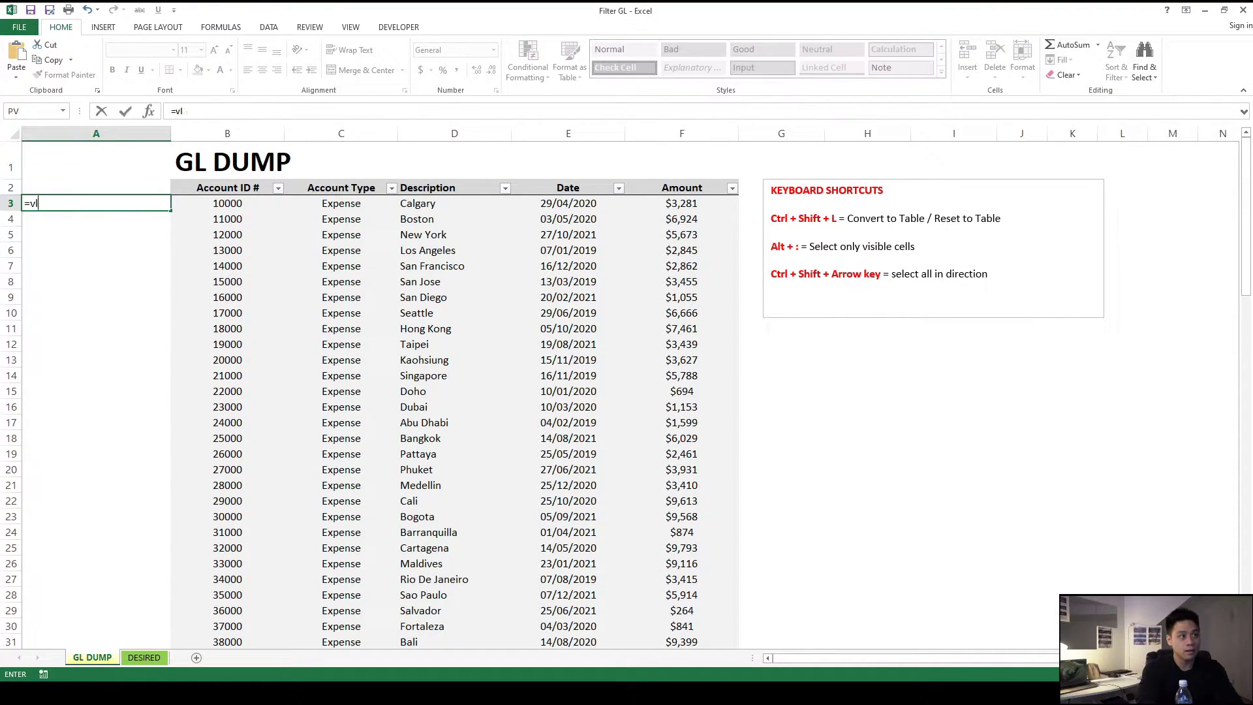
type("ookup")
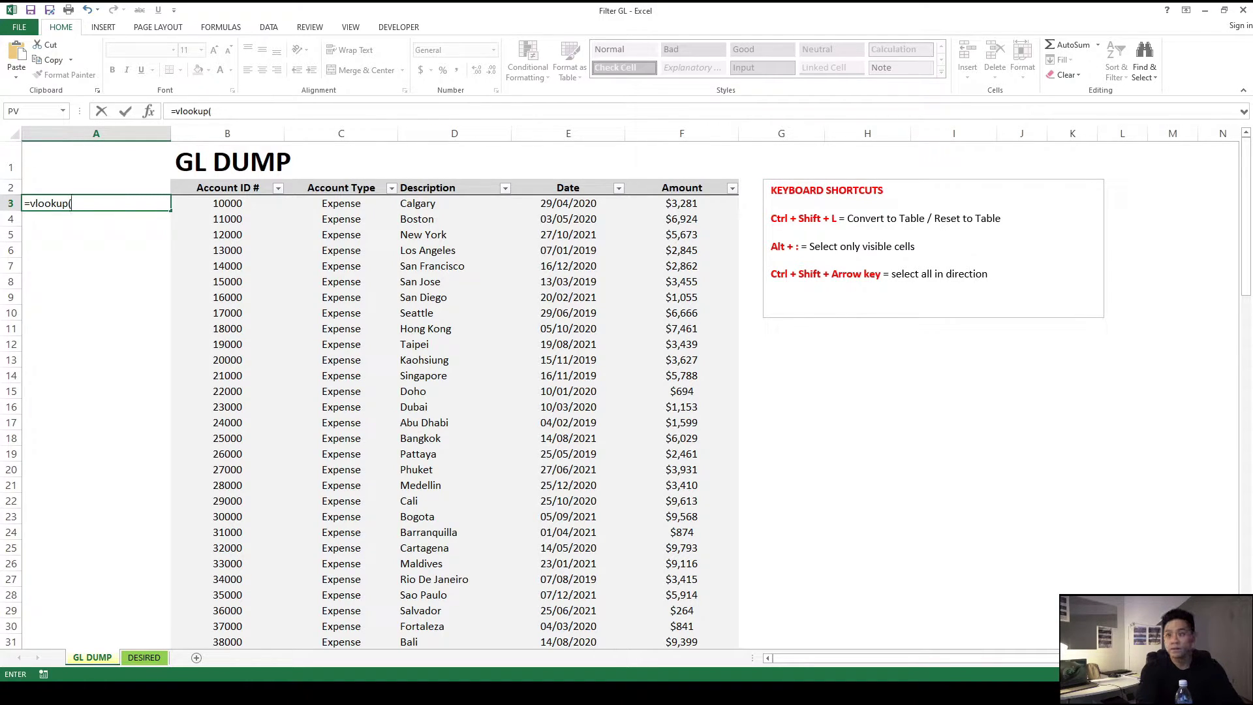
type("(")
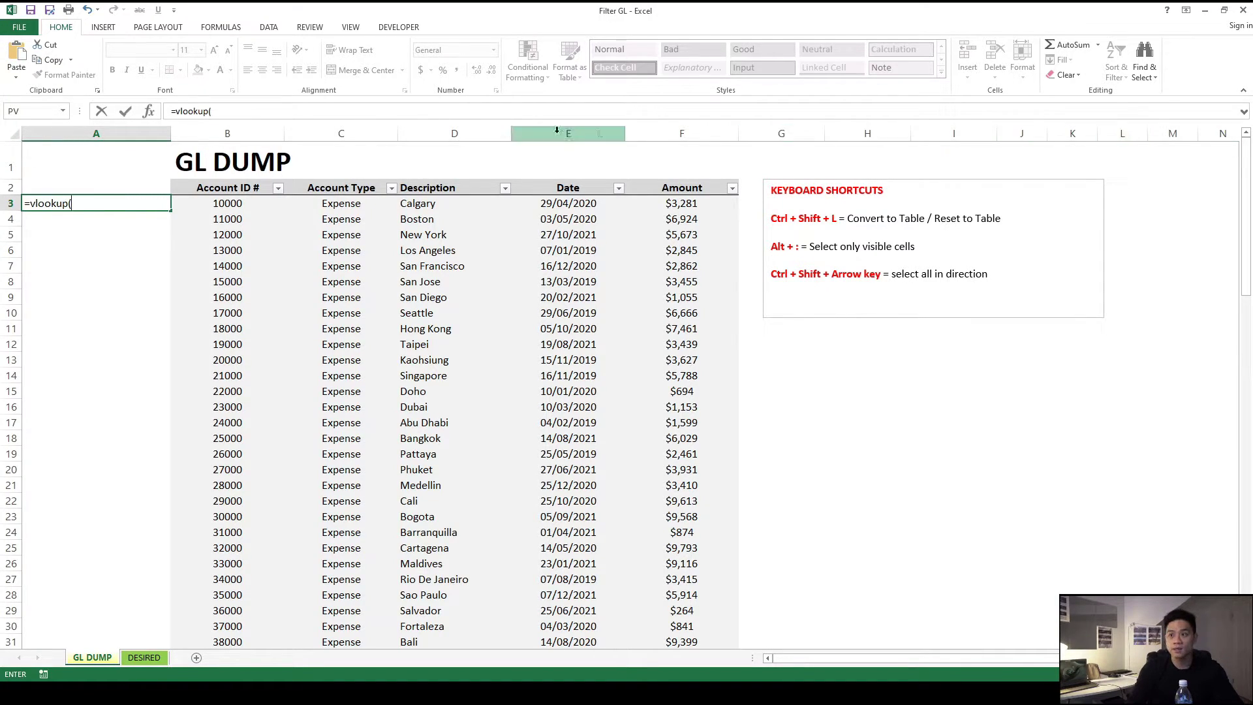
left_click(239, 204)
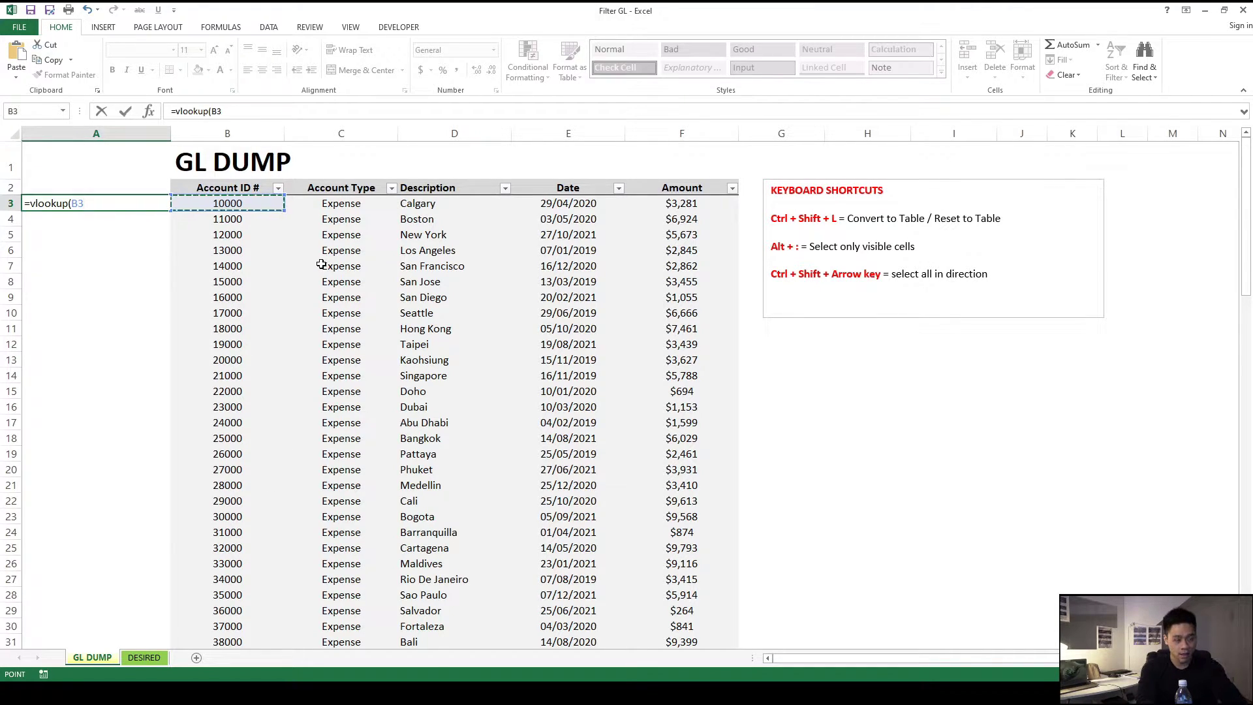
type(",")
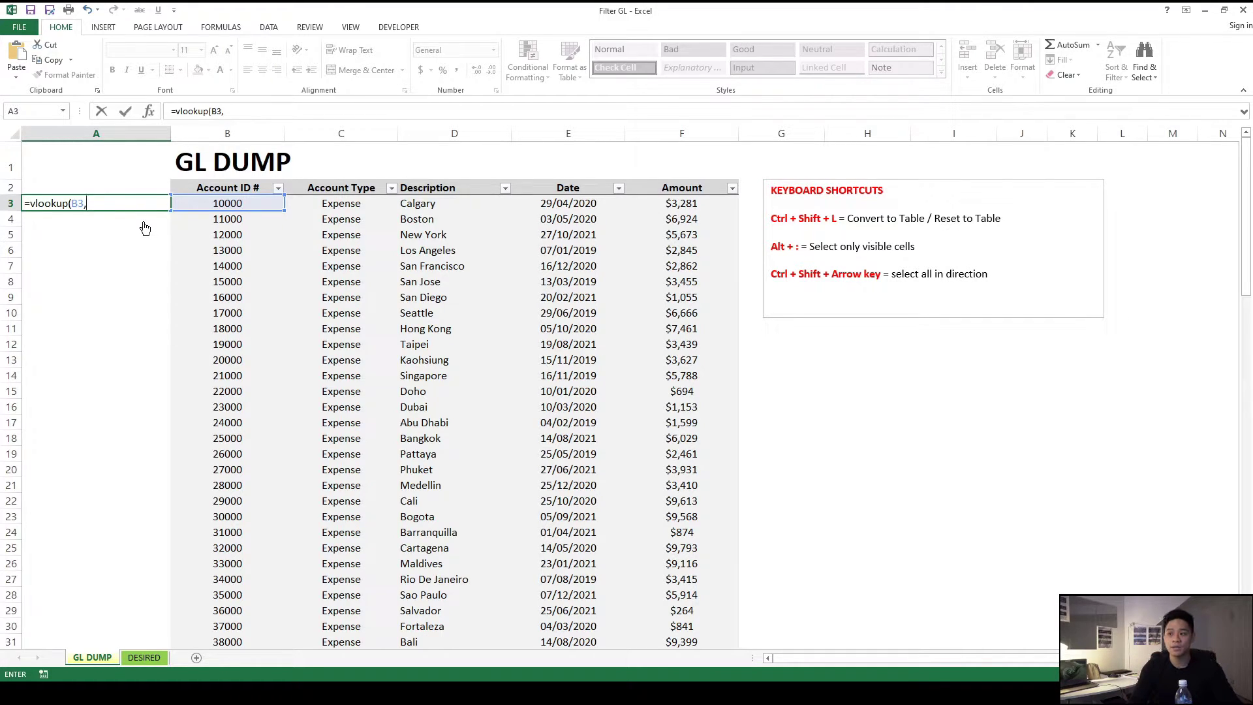
- Complete A3 as =VLOOKUP(B3,DESIRED!$A$2:$A$27,1,FALSE), returning #N/A for account 10000
left_click(142, 655)
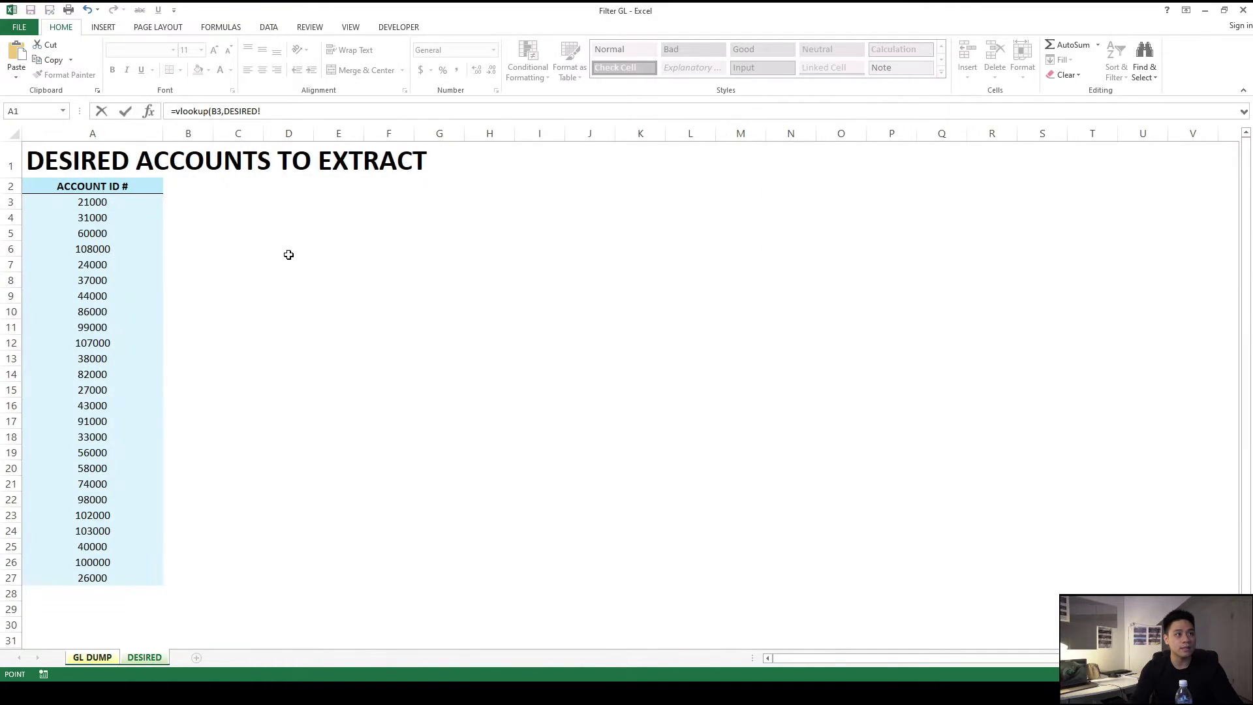
left_click(128, 184)
left_click_drag(127, 185, 121, 580)
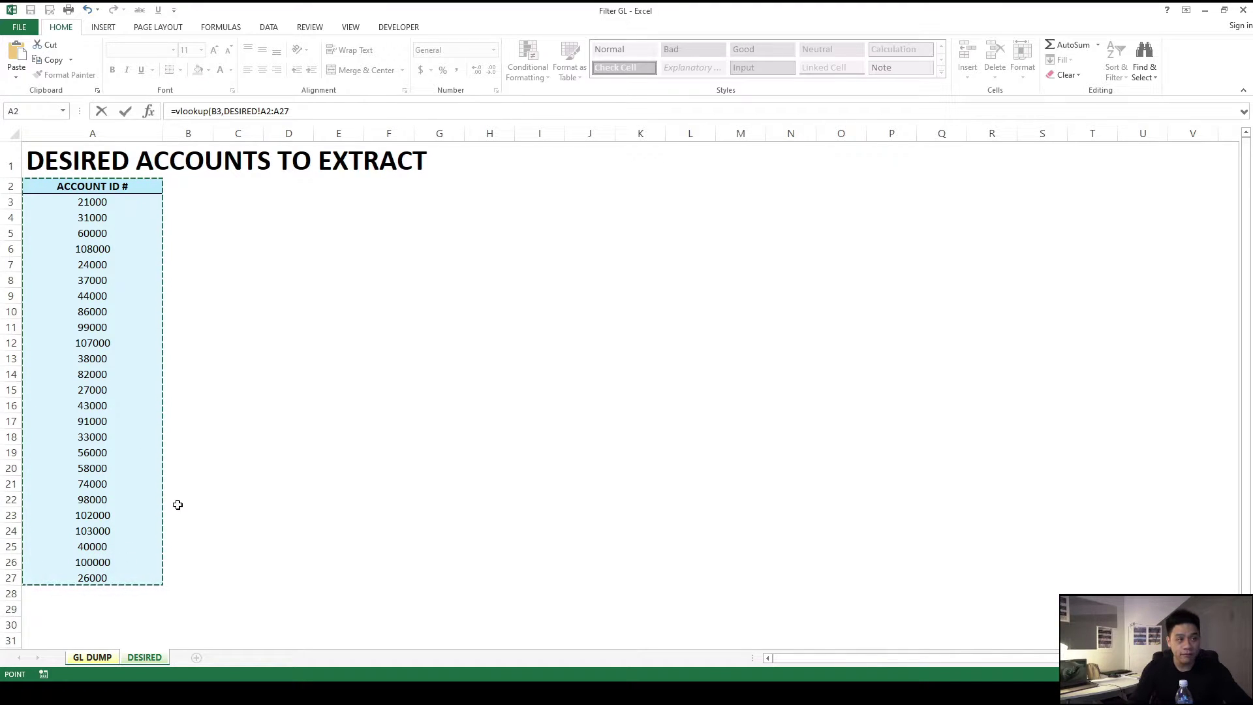
key("F4")
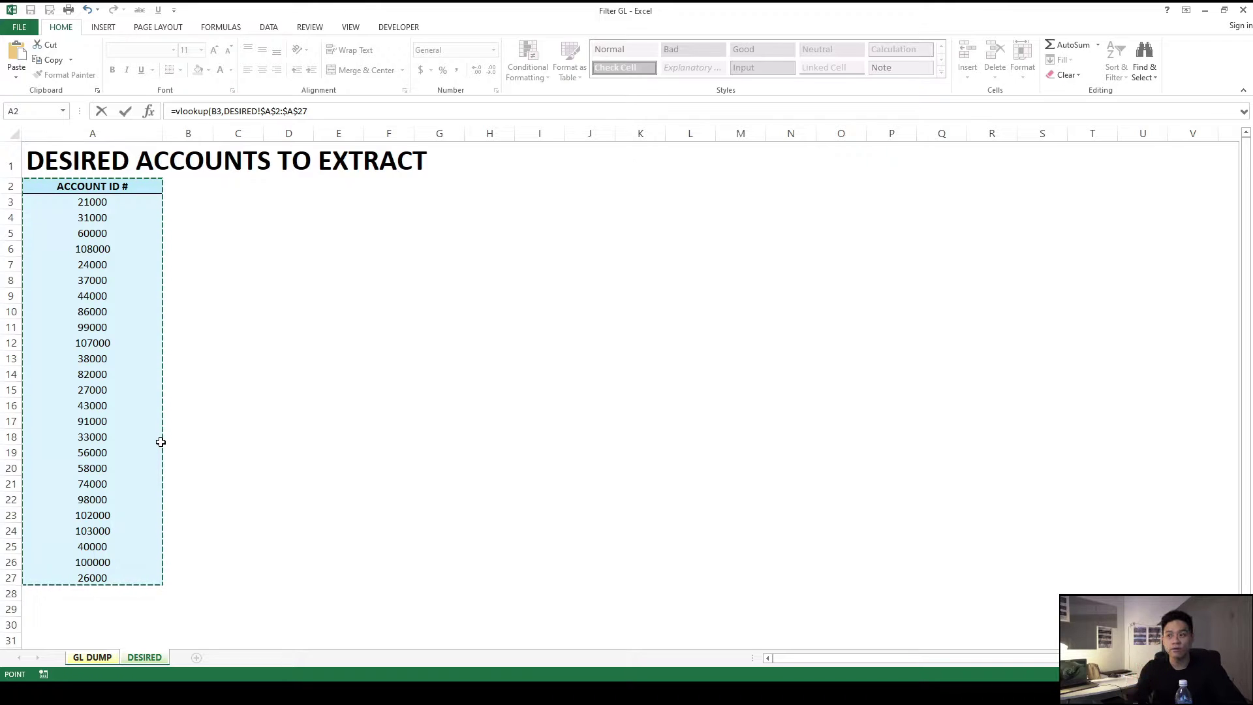
type(",1")
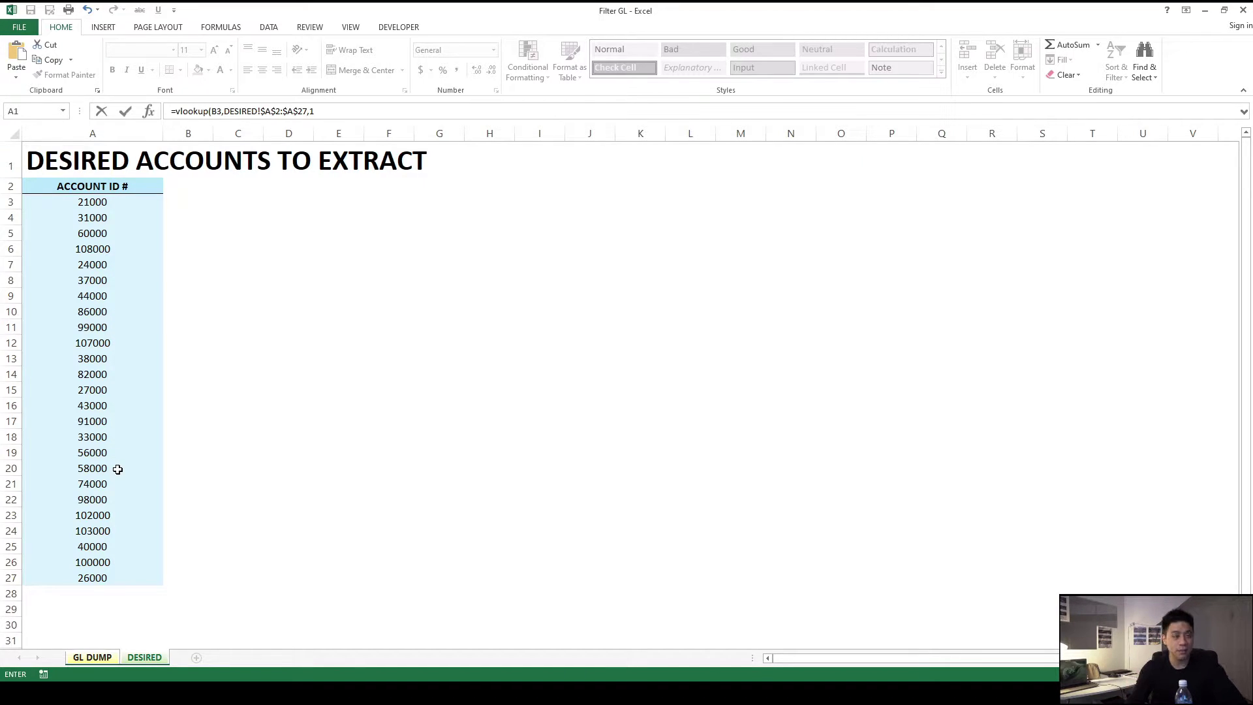
type(",false")
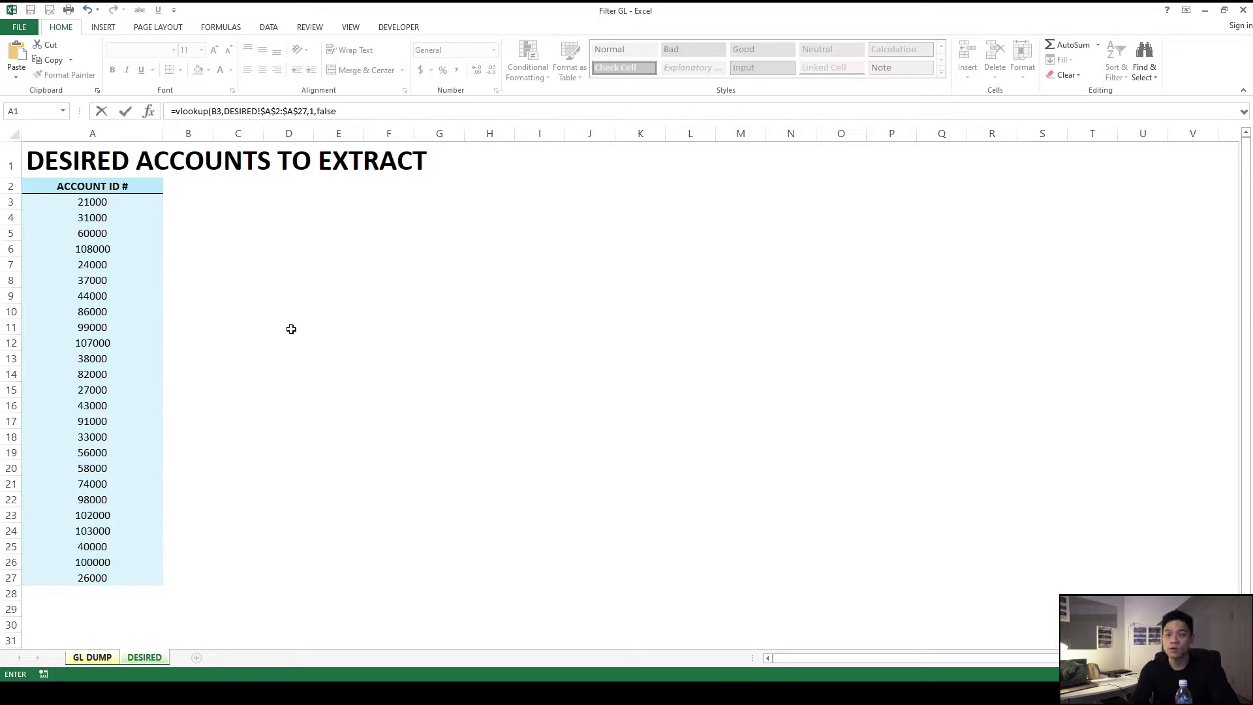
type(")")
key("Return")
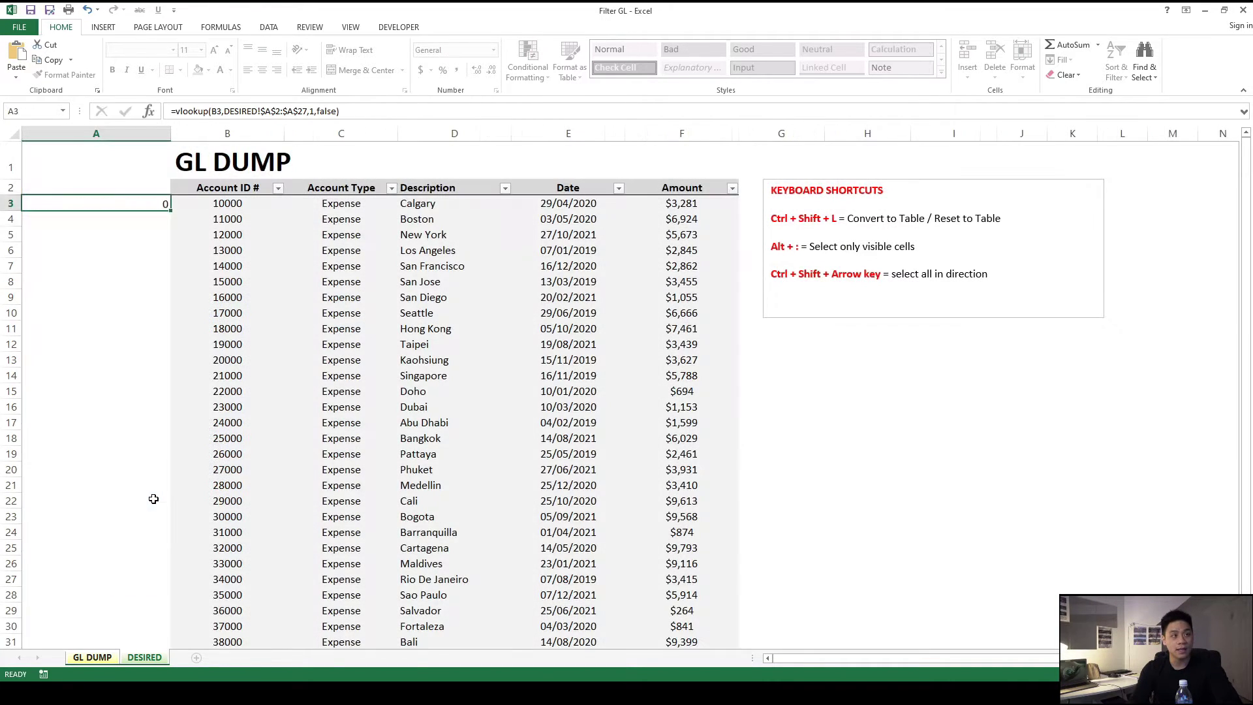
left_click(126, 205)
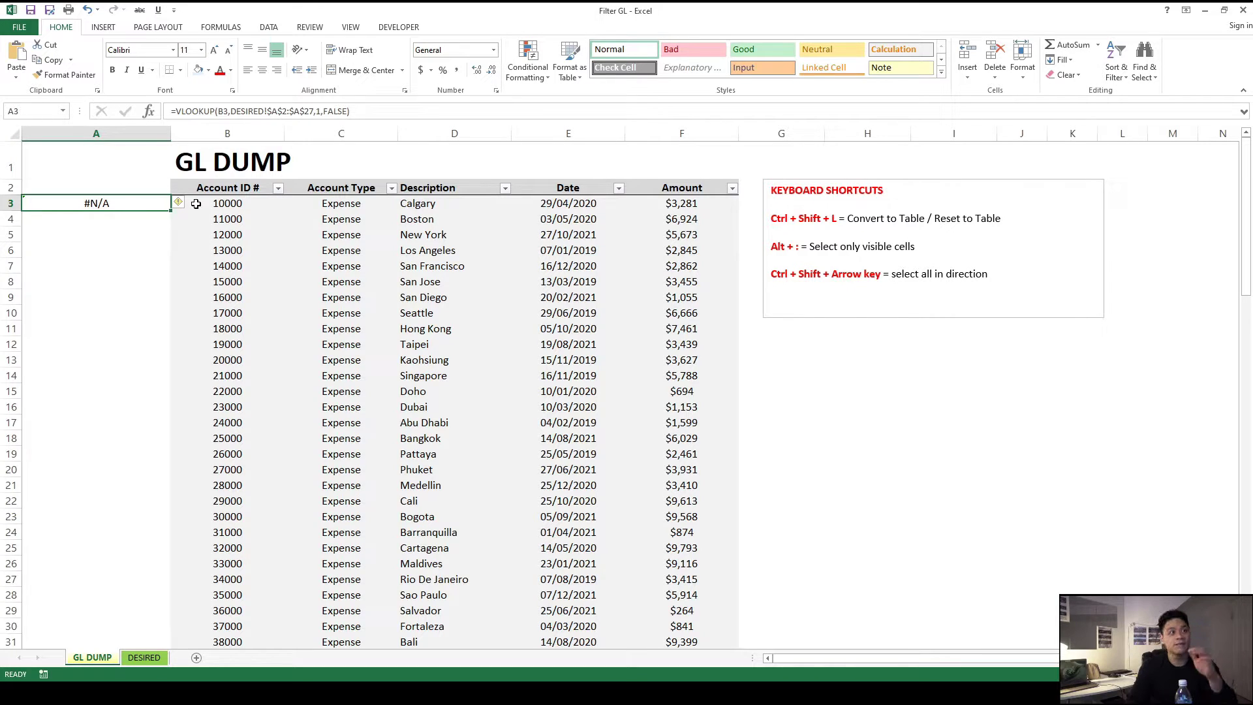
left_click(229, 198)
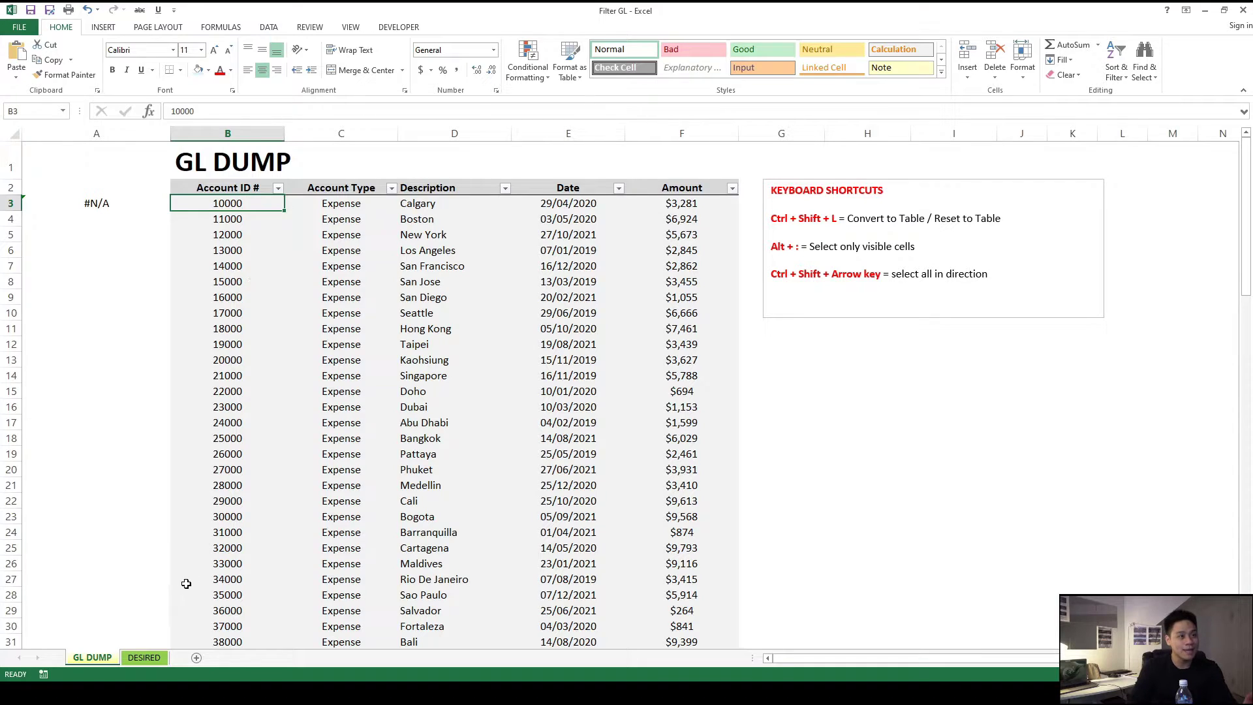
left_click(141, 658)
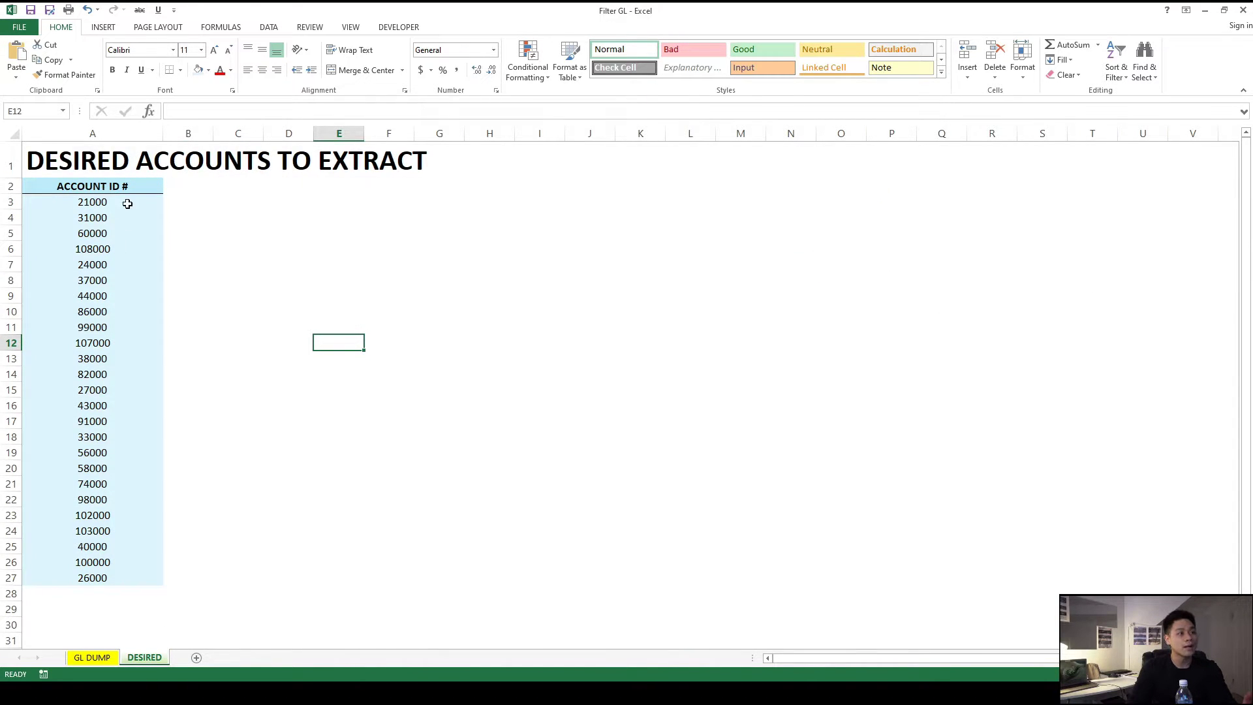
left_click_drag(124, 202, 134, 565)
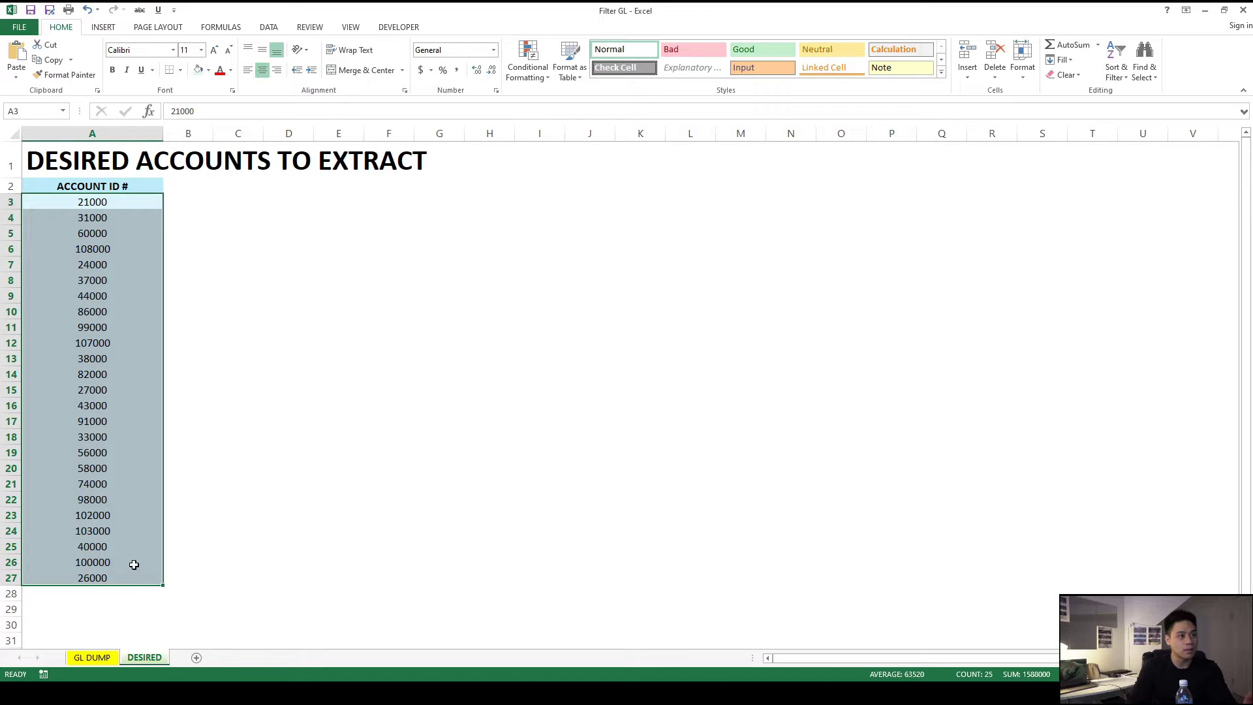
left_click(90, 659)
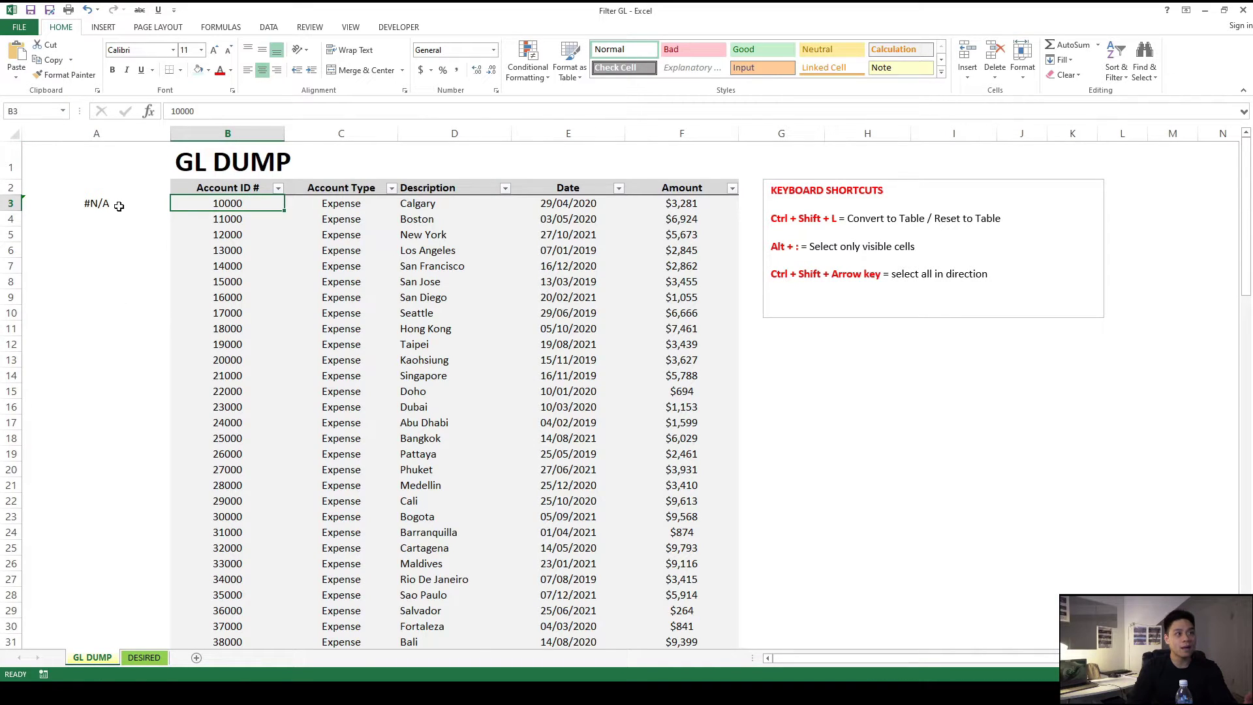
left_click(121, 204)
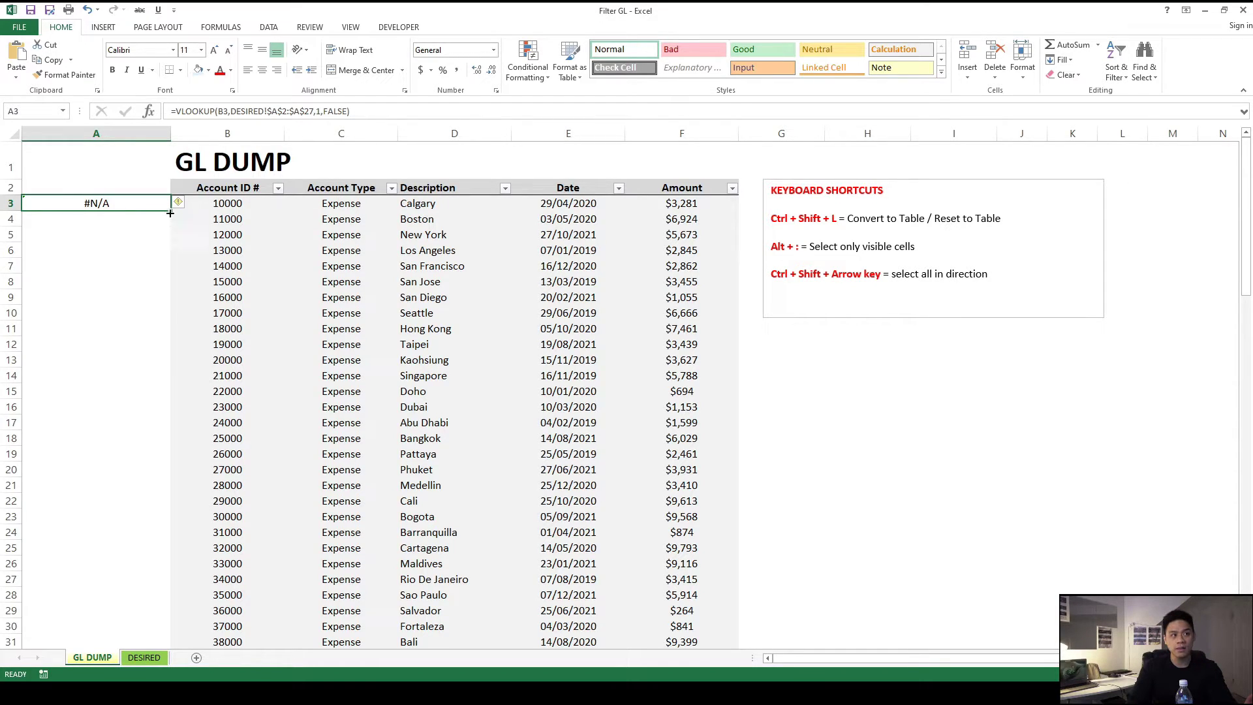
- Fill the VLOOKUP down column A and check matches like 21000 against the DESIRED list
double_click(170, 210)
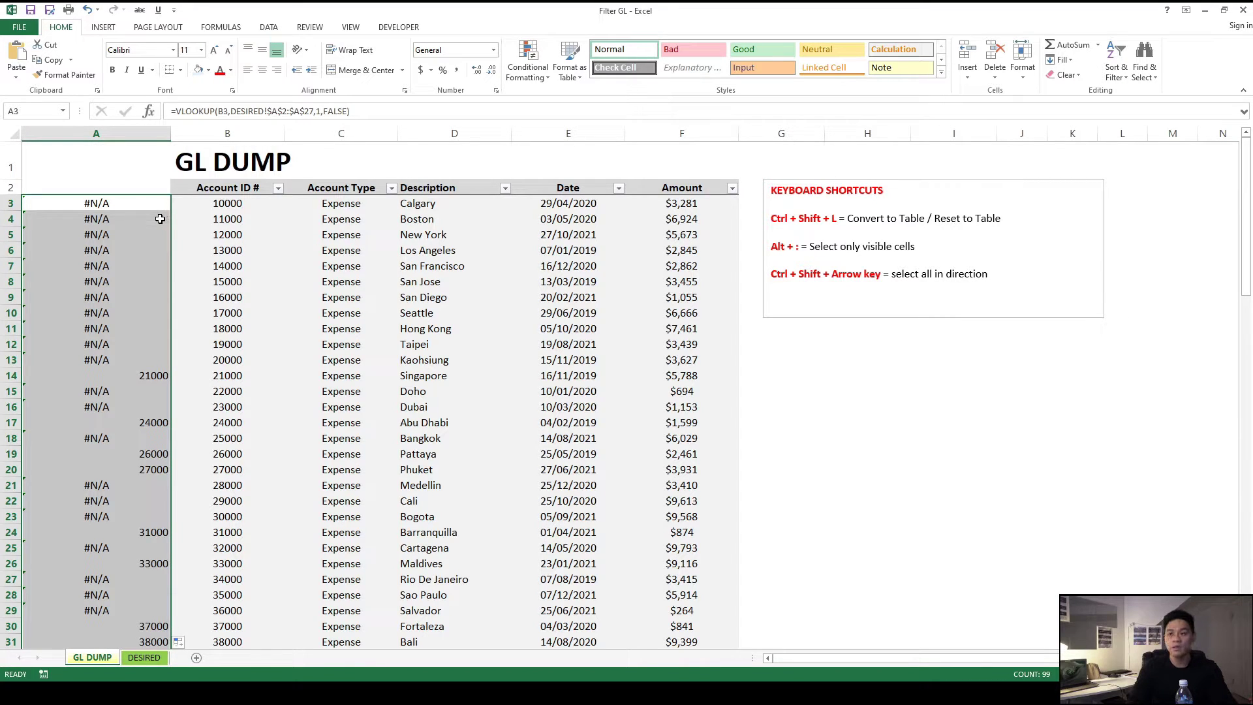
left_click(165, 250)
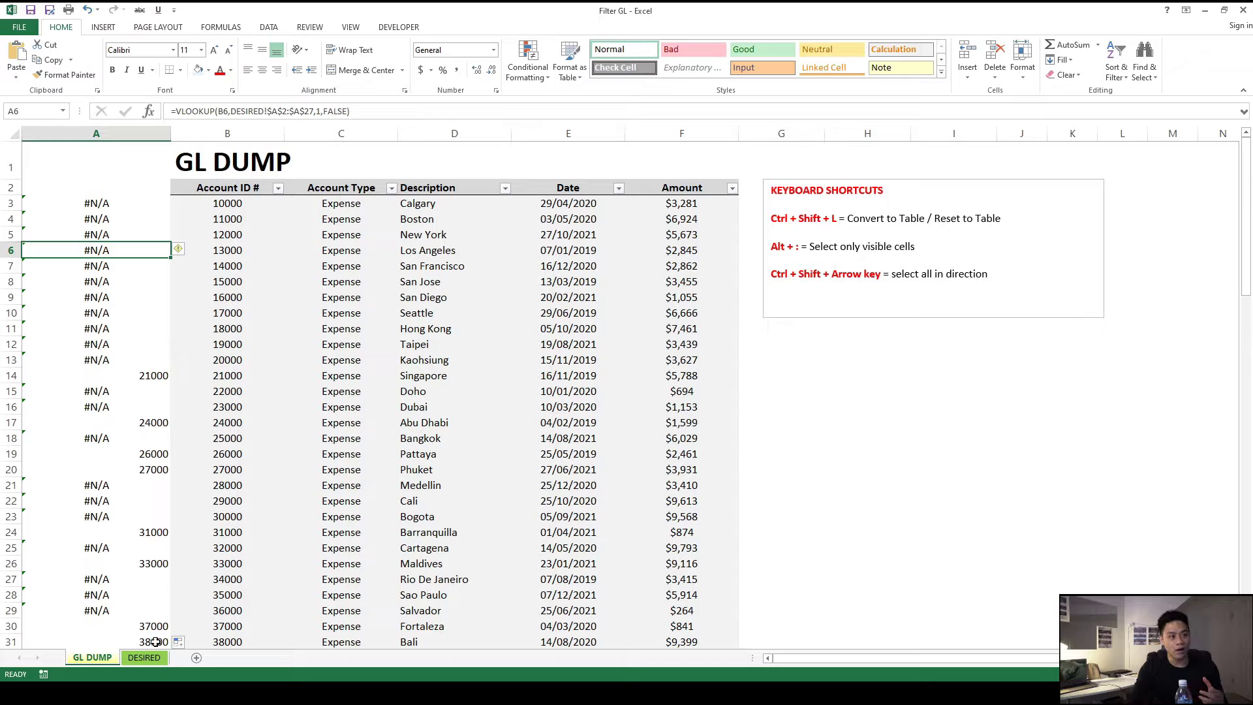
left_click(146, 659)
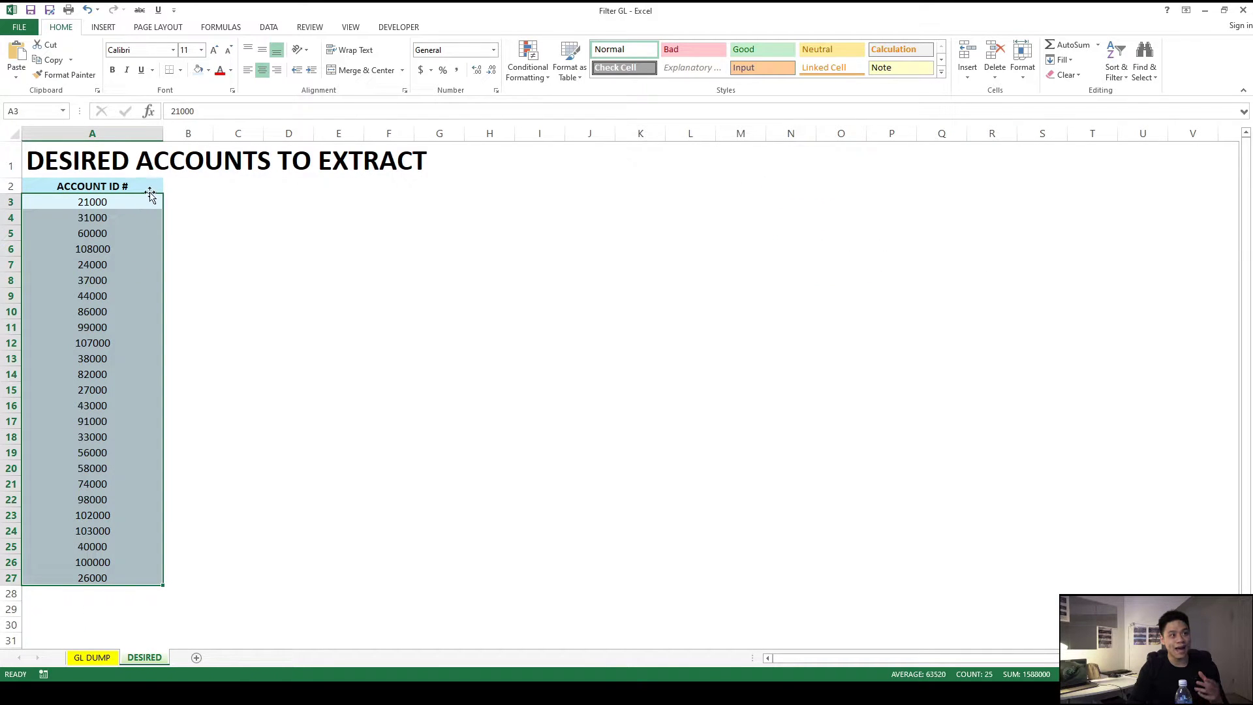
left_click(92, 657)
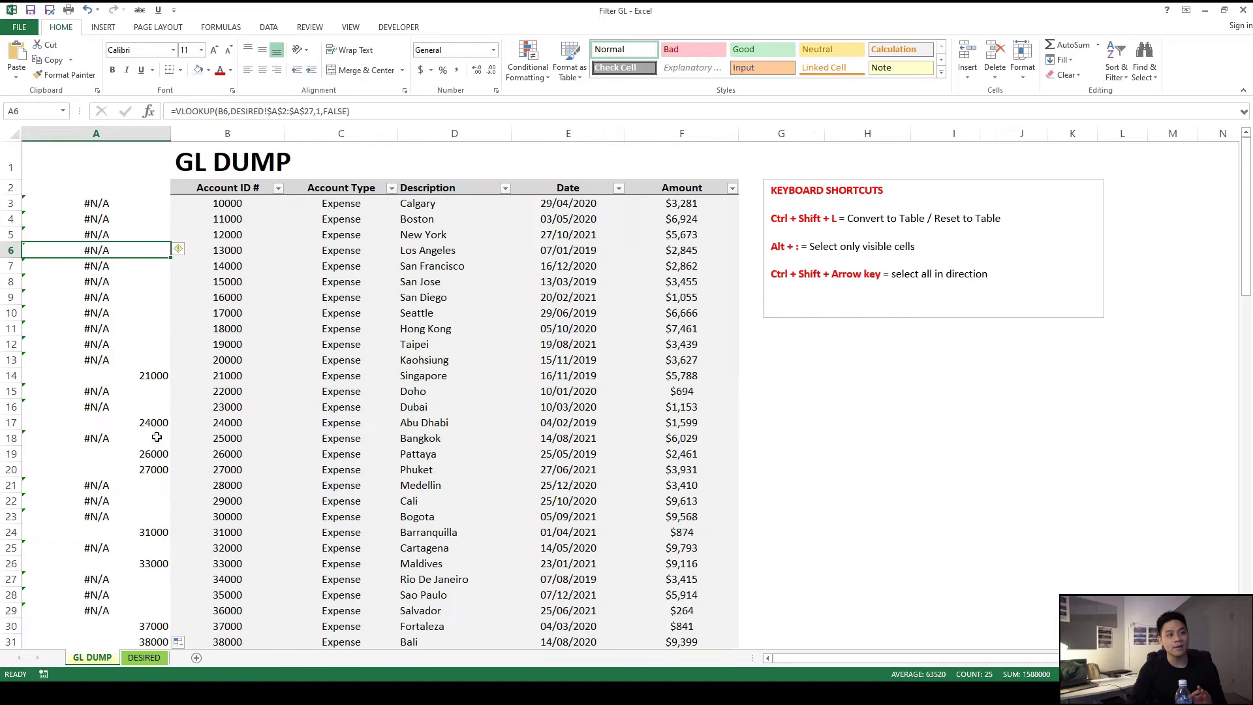
mouse_move(155, 385)
left_mouse_down()
mouse_move(189, 379)
mouse_move(157, 380)
left_mouse_up()
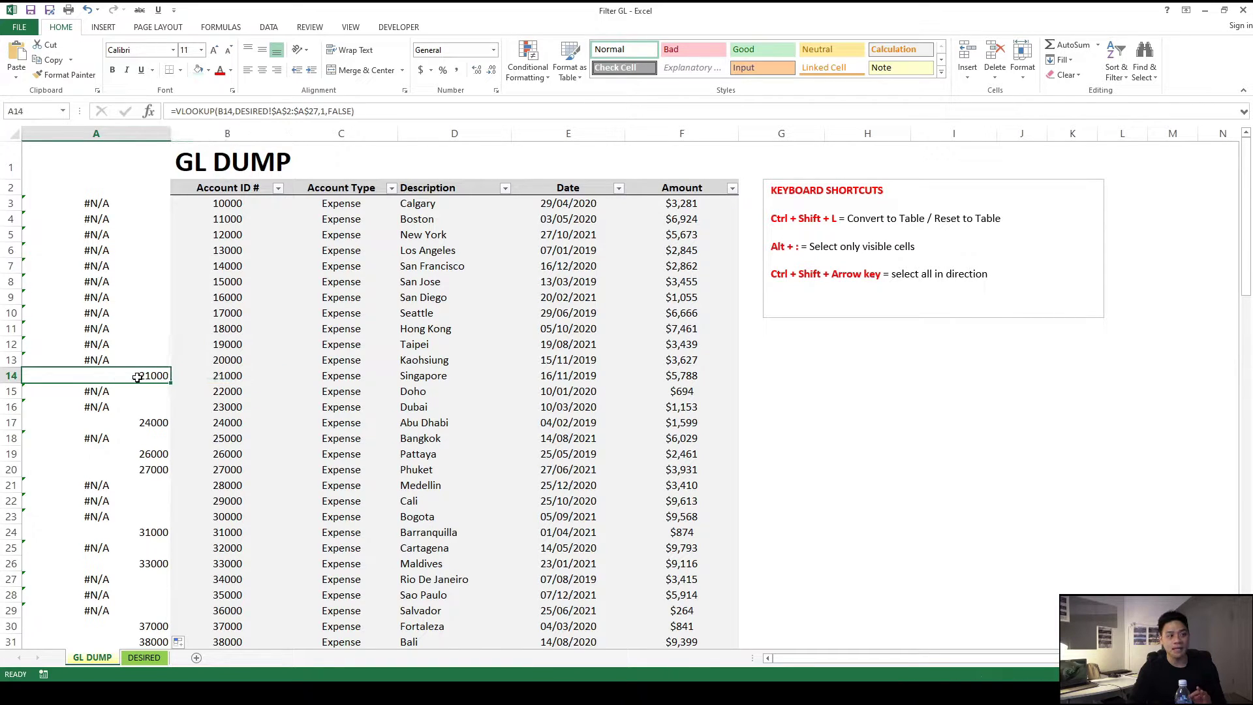
left_click(140, 203)
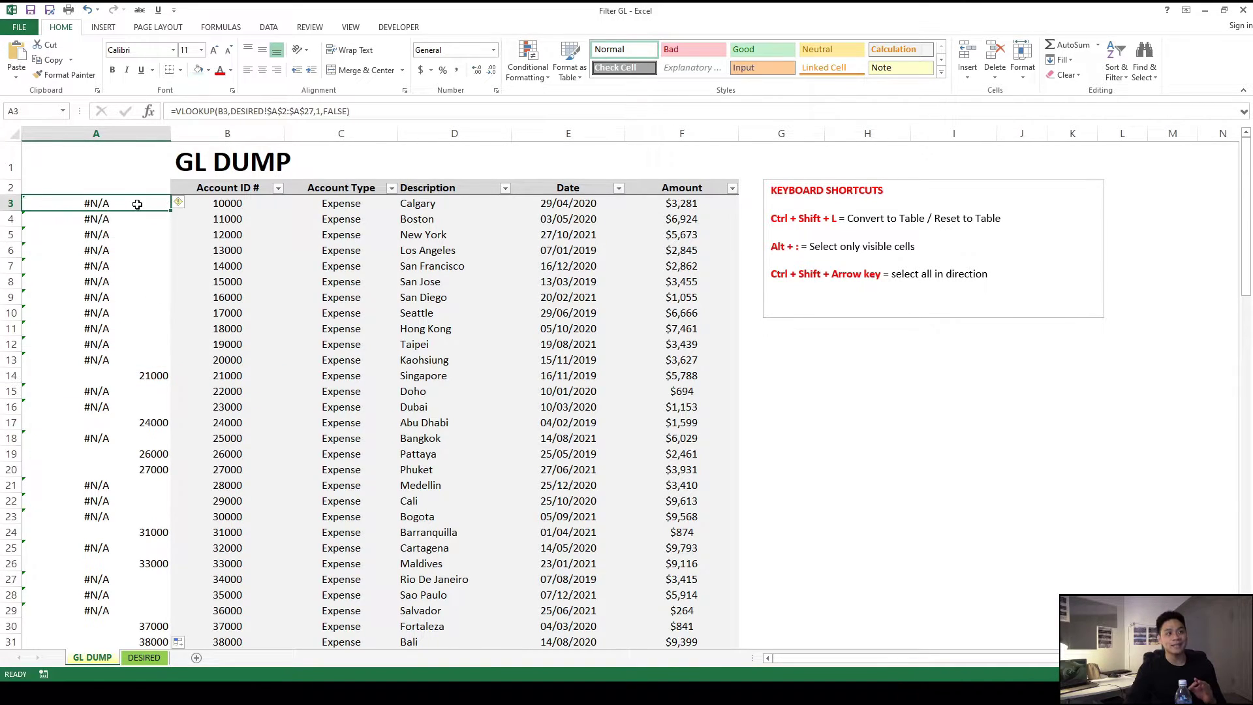
left_click(64, 191)
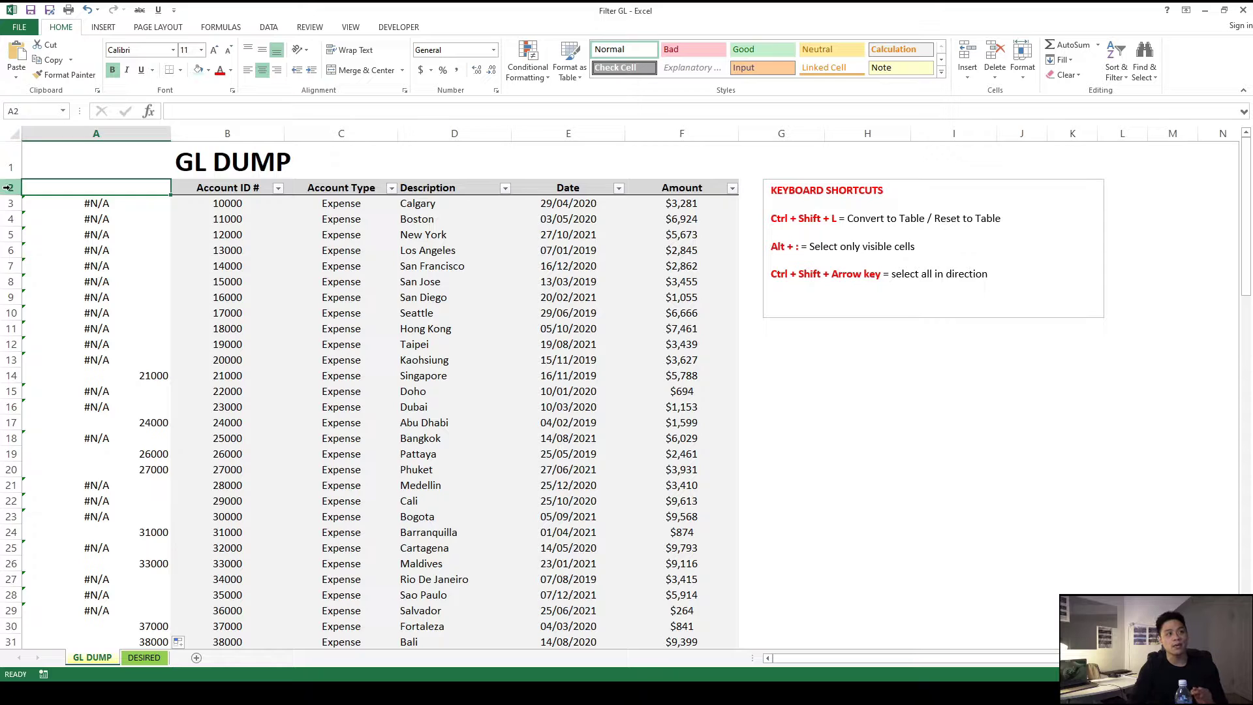
- Turn on filters for header row 2 so the helper column A can be filtered
left_click(9, 190)
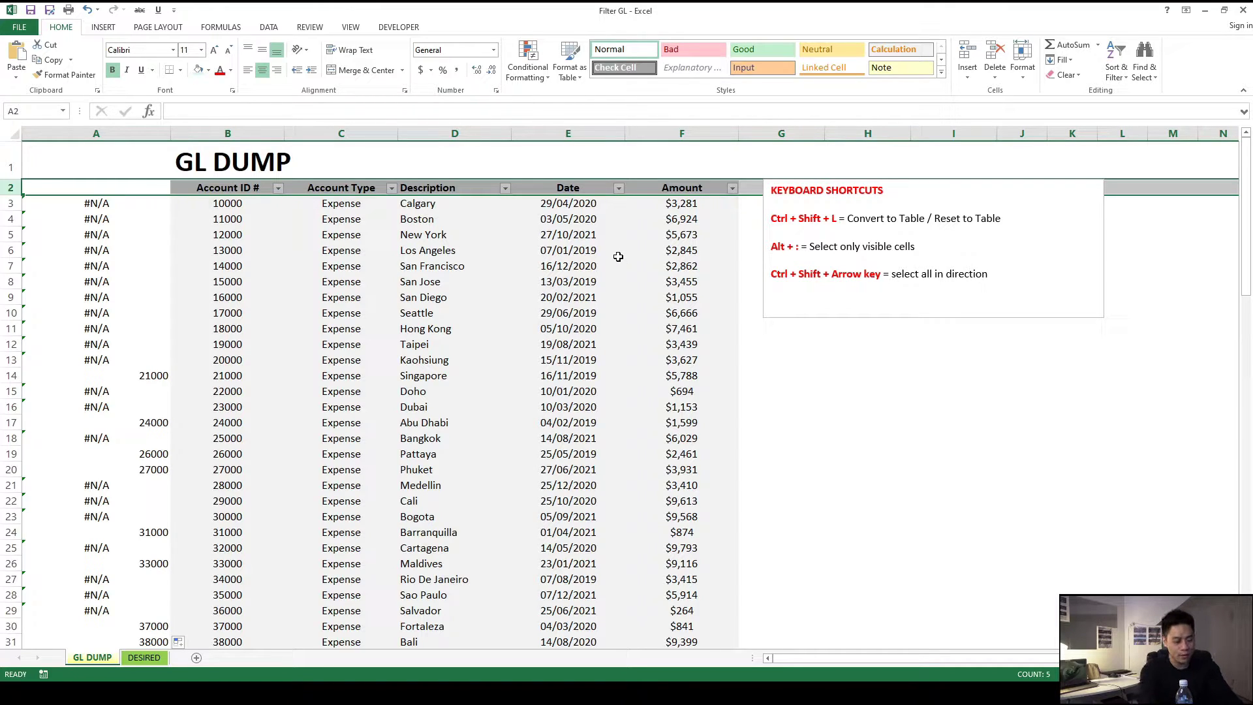
key("ctrl+shift+l")
key("ctrl+shift+l")
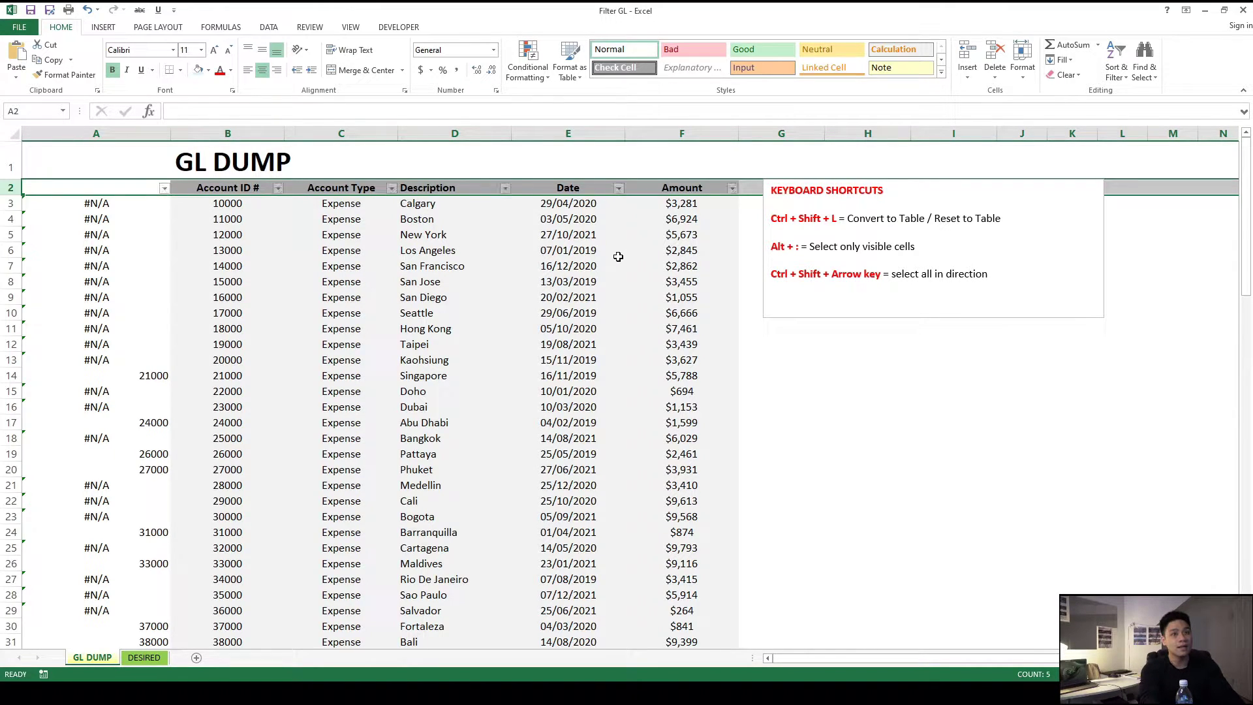
left_click(349, 224)
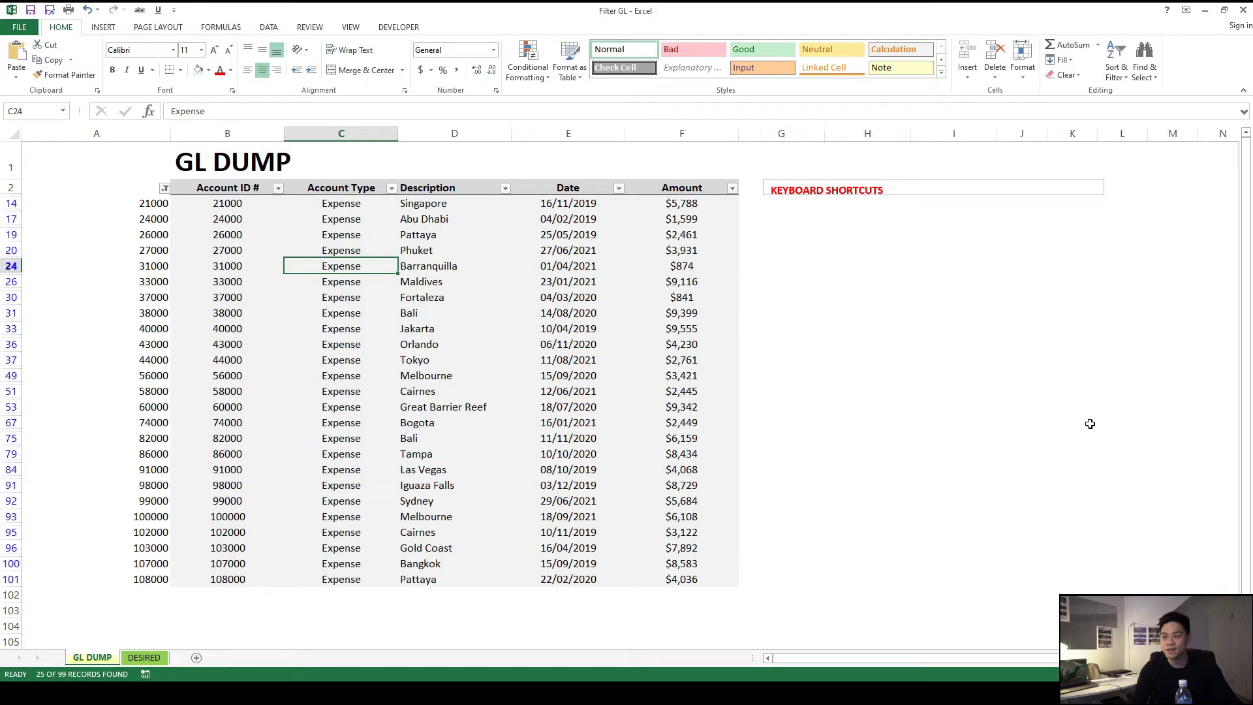
left_click(219, 217)
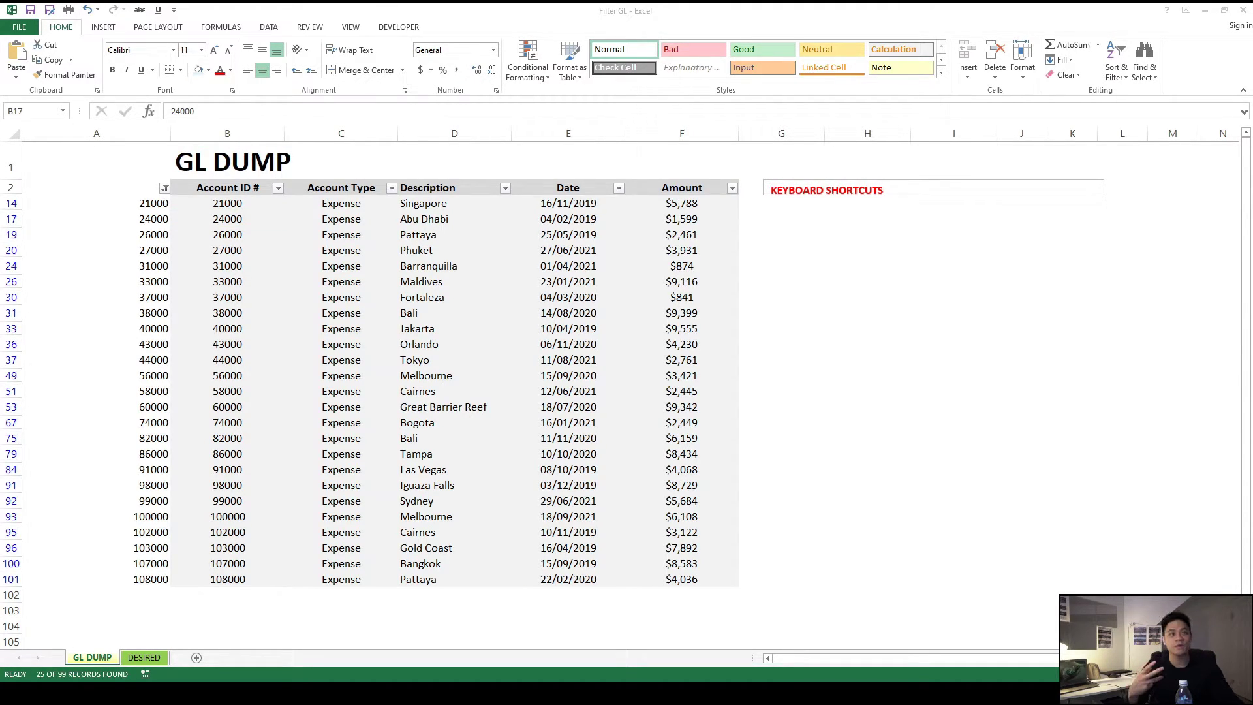
left_click(156, 669)
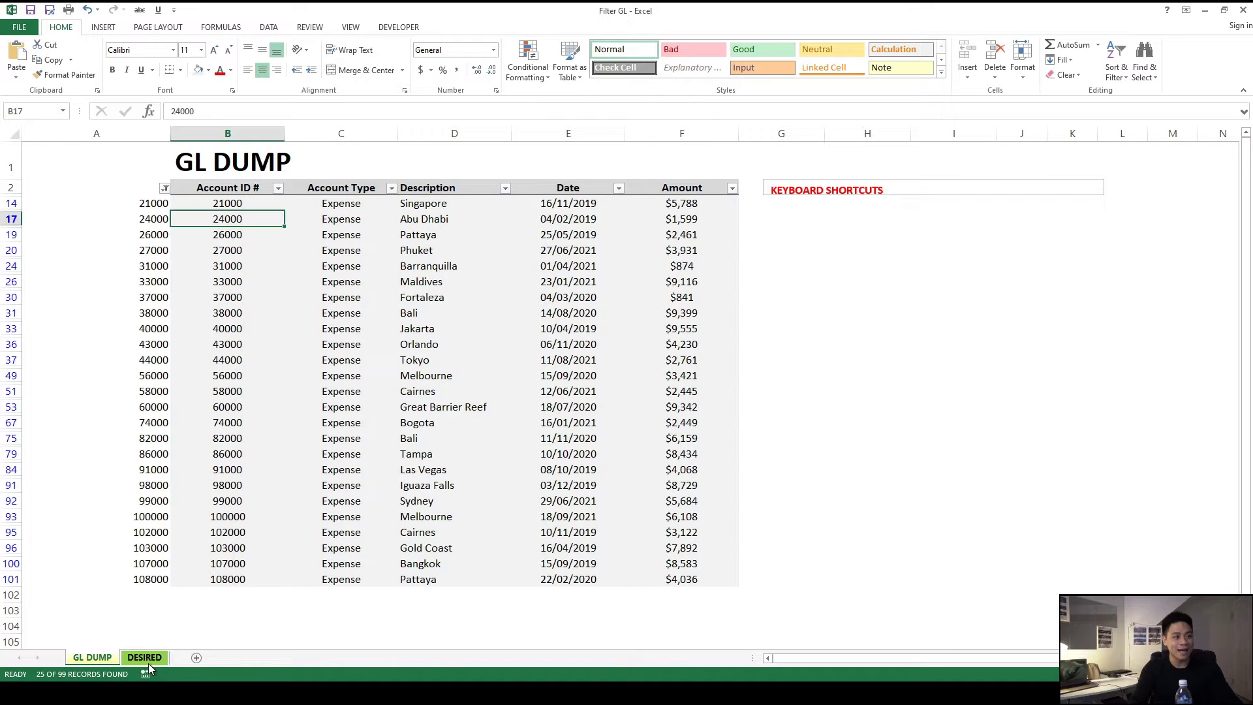
left_click(144, 657)
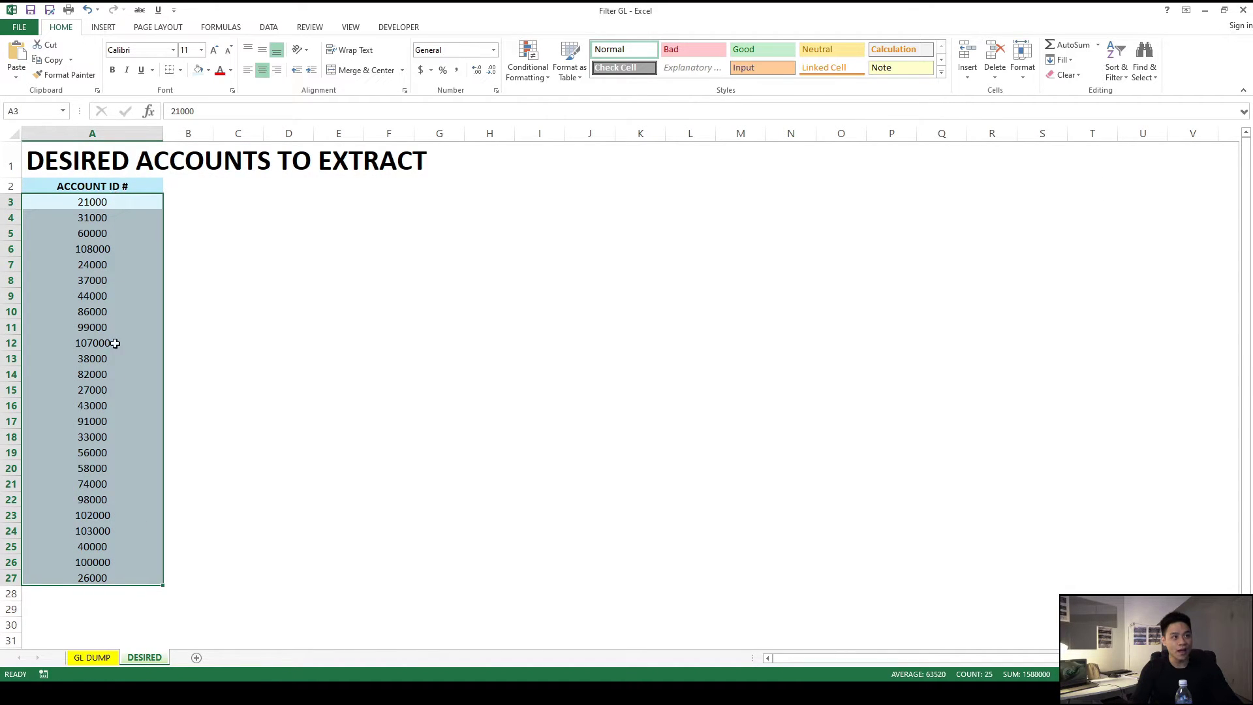
left_click(106, 304)
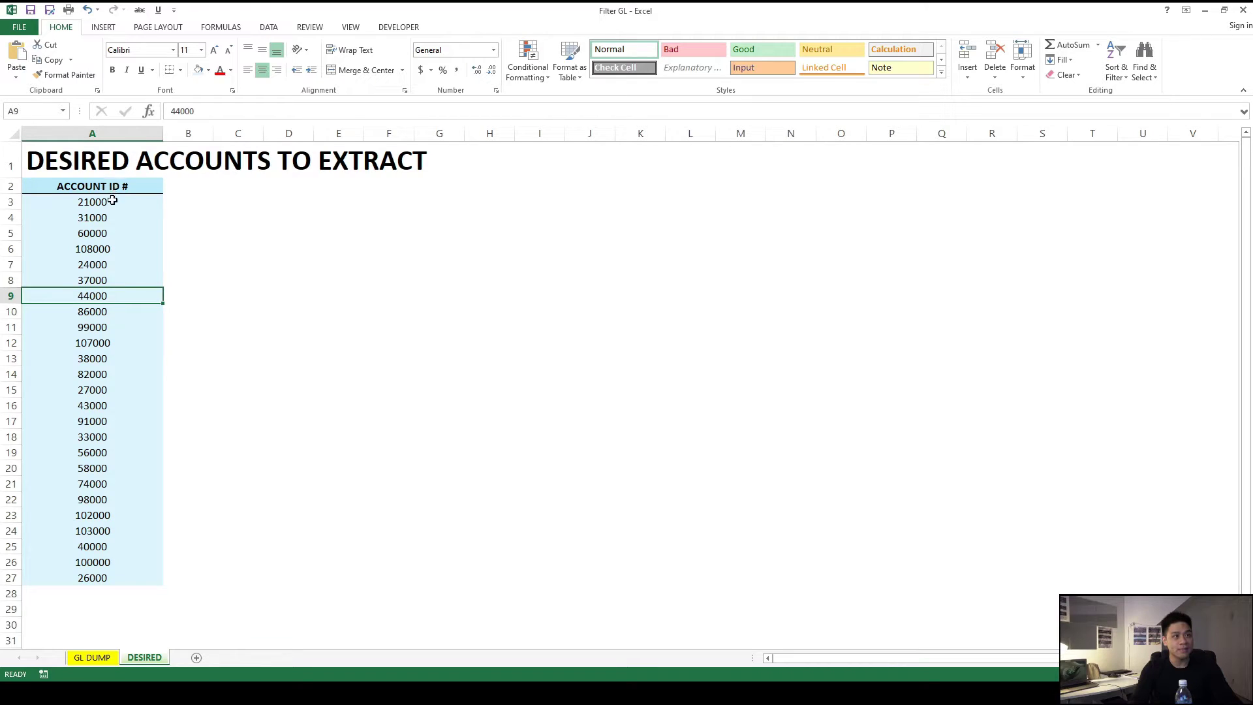
left_click(107, 202)
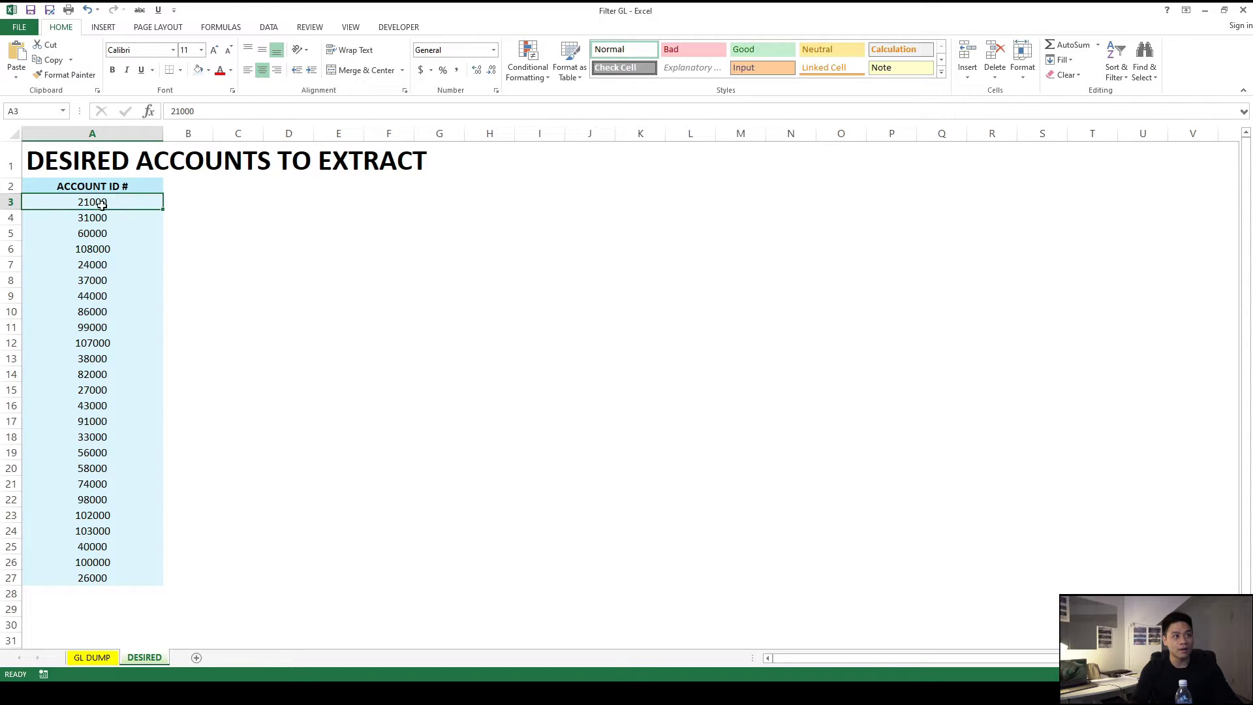
left_click(92, 657)
left_click(159, 203)
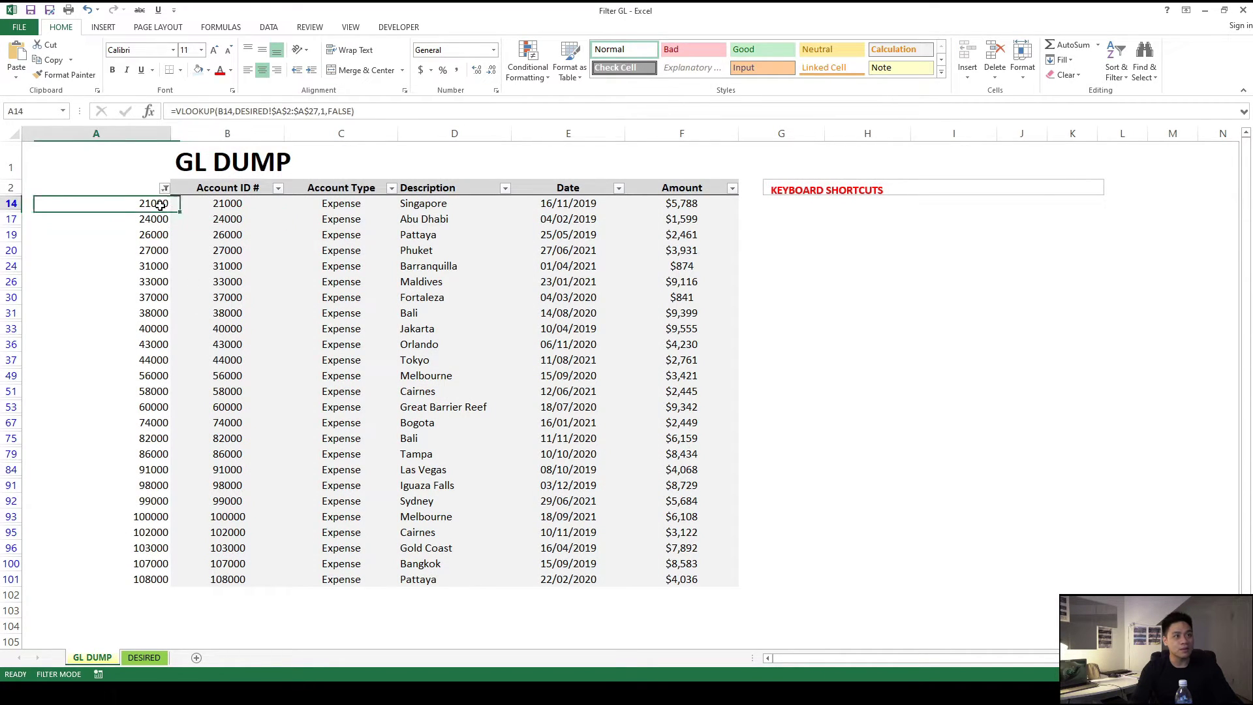
left_click(144, 657)
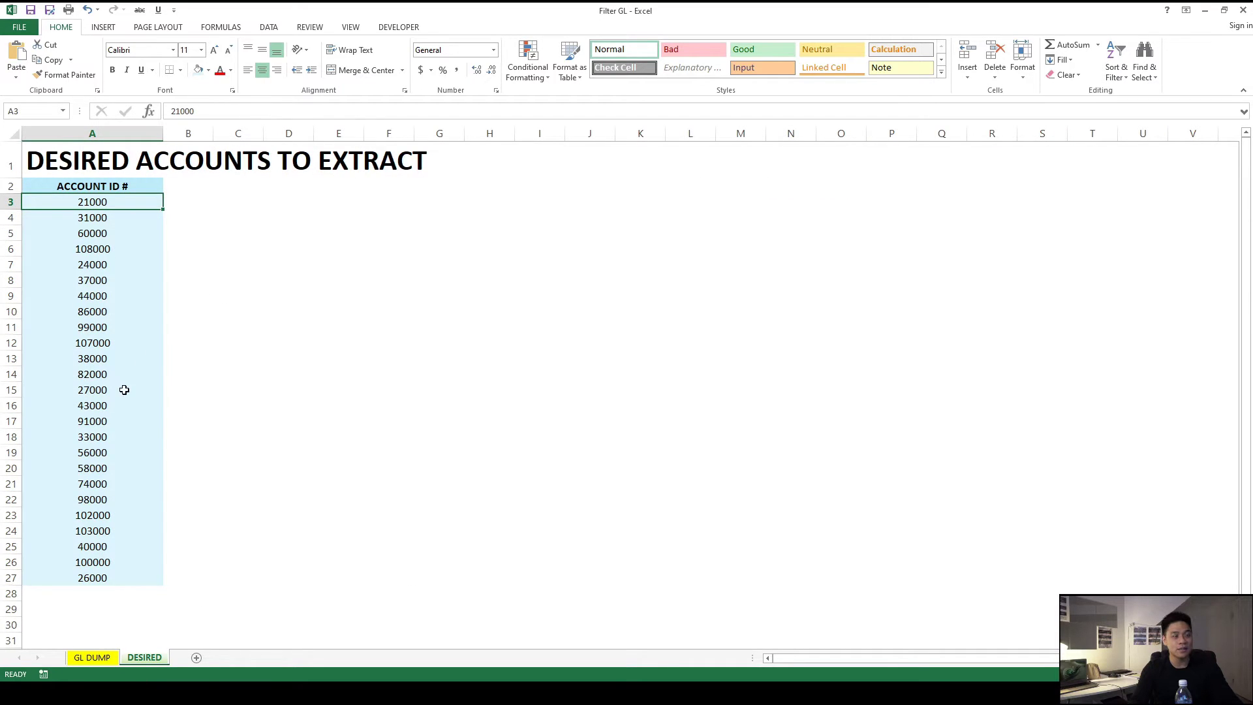
left_click(104, 425)
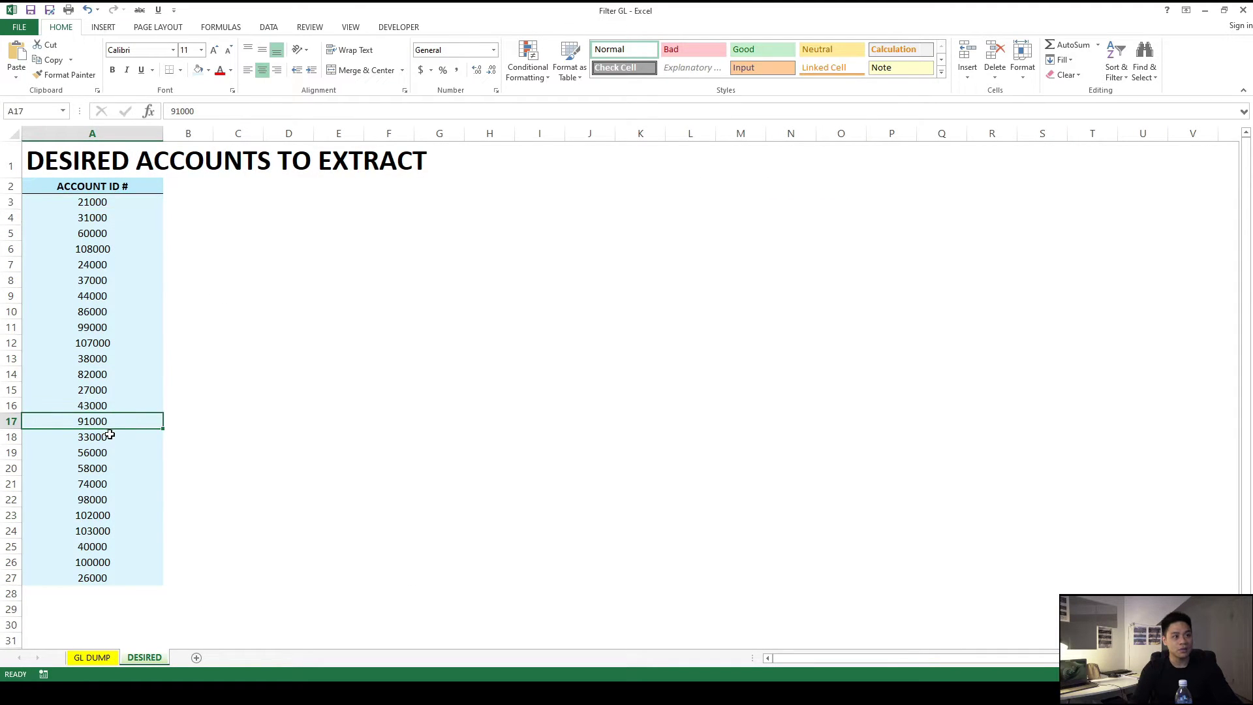
left_click(108, 656)
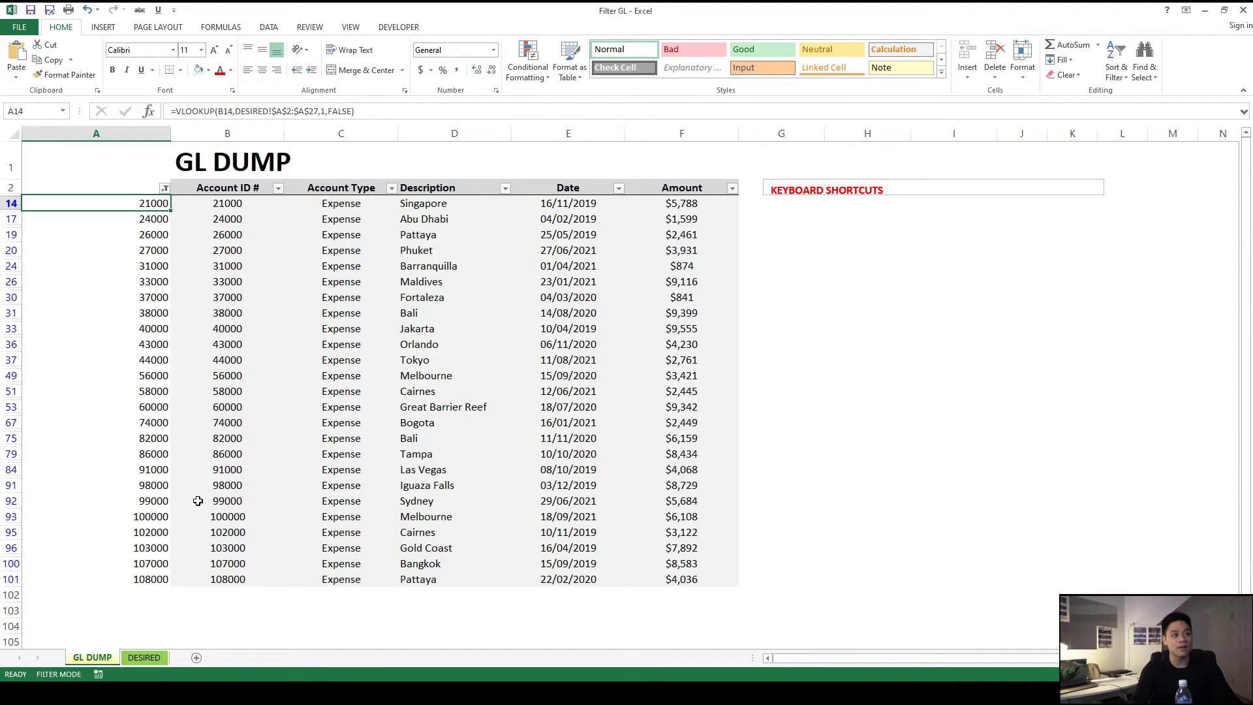
left_click(160, 470)
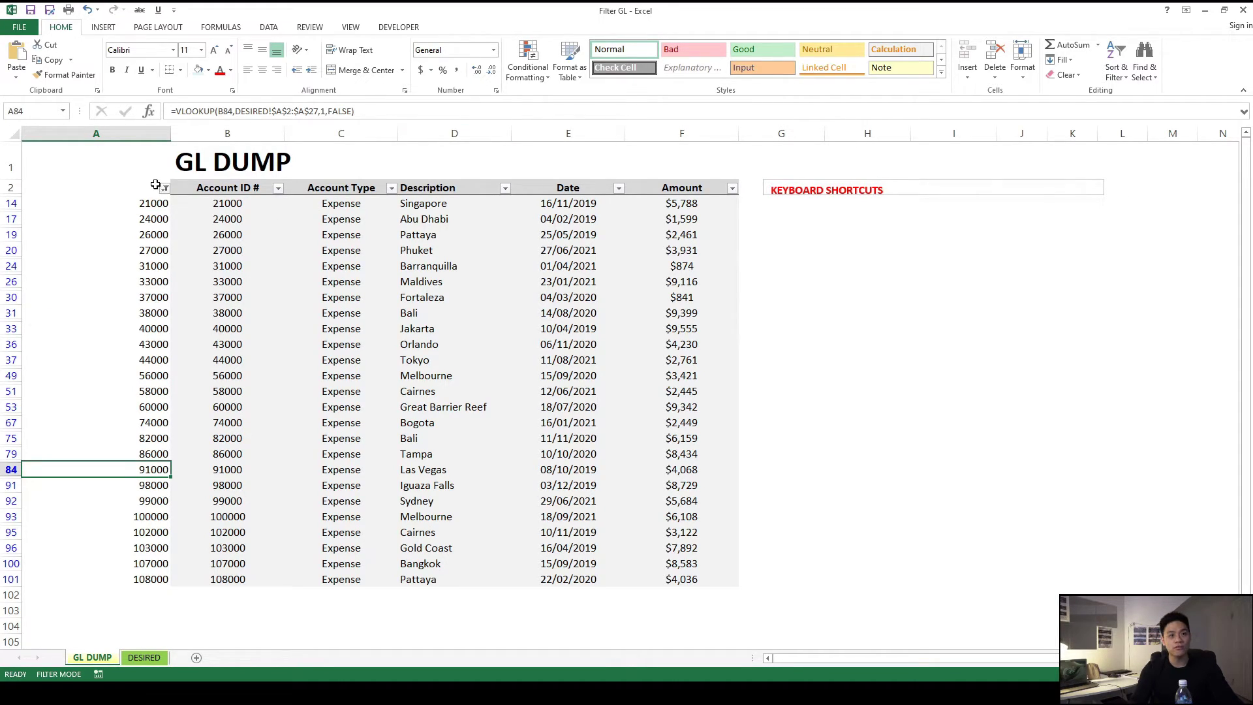
left_click_drag(155, 185, 668, 581)
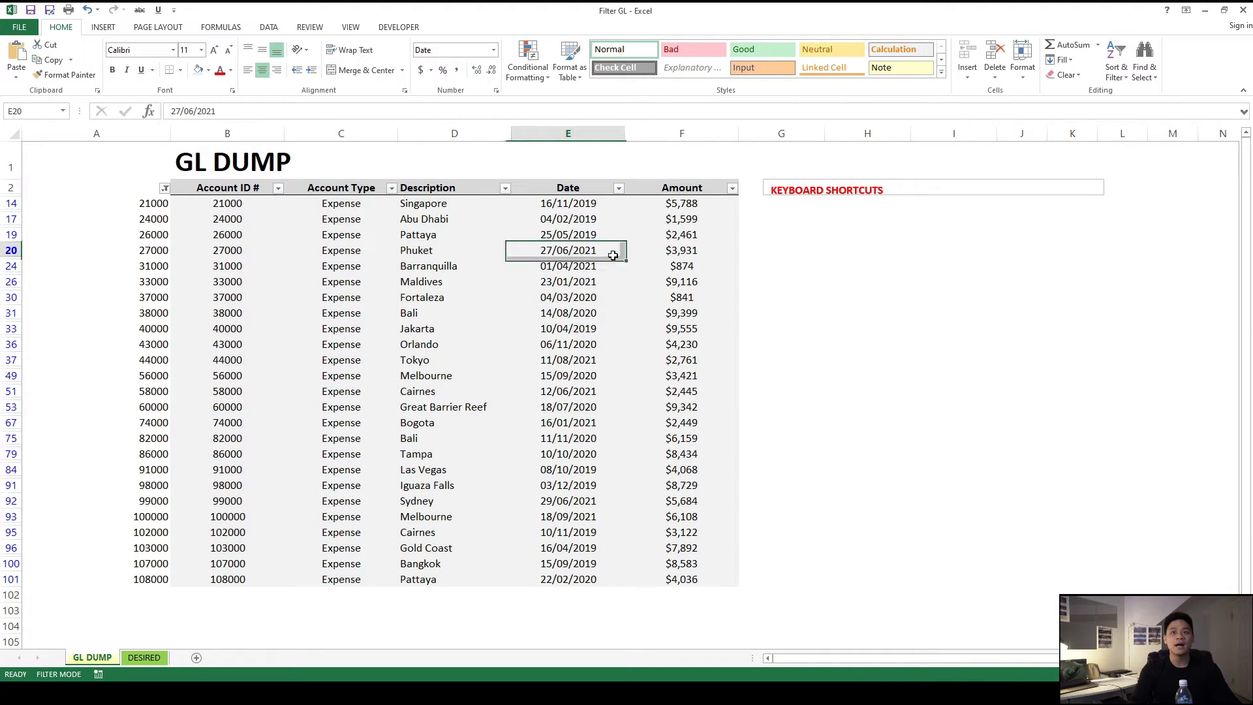
- Copy only the visible filtered rows from A2 to the table's end, then add a new sheet
left_click(610, 252)
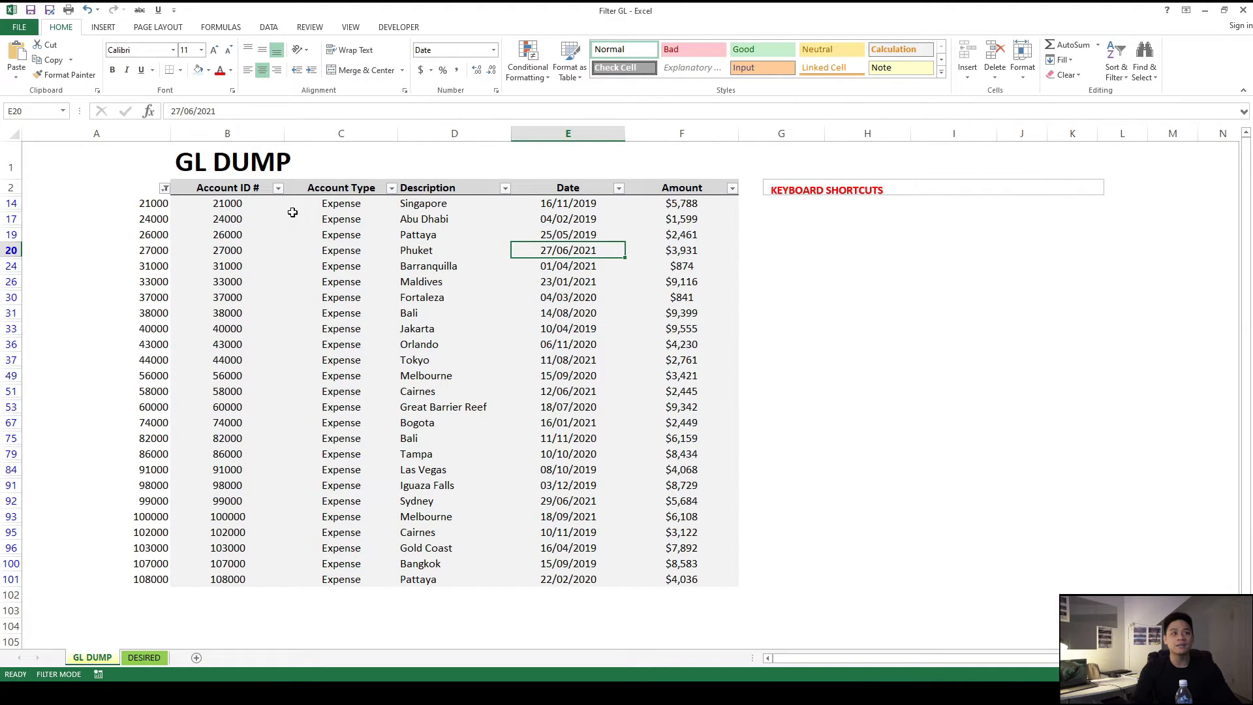
left_click(146, 187)
key("ctrl+shift+End")
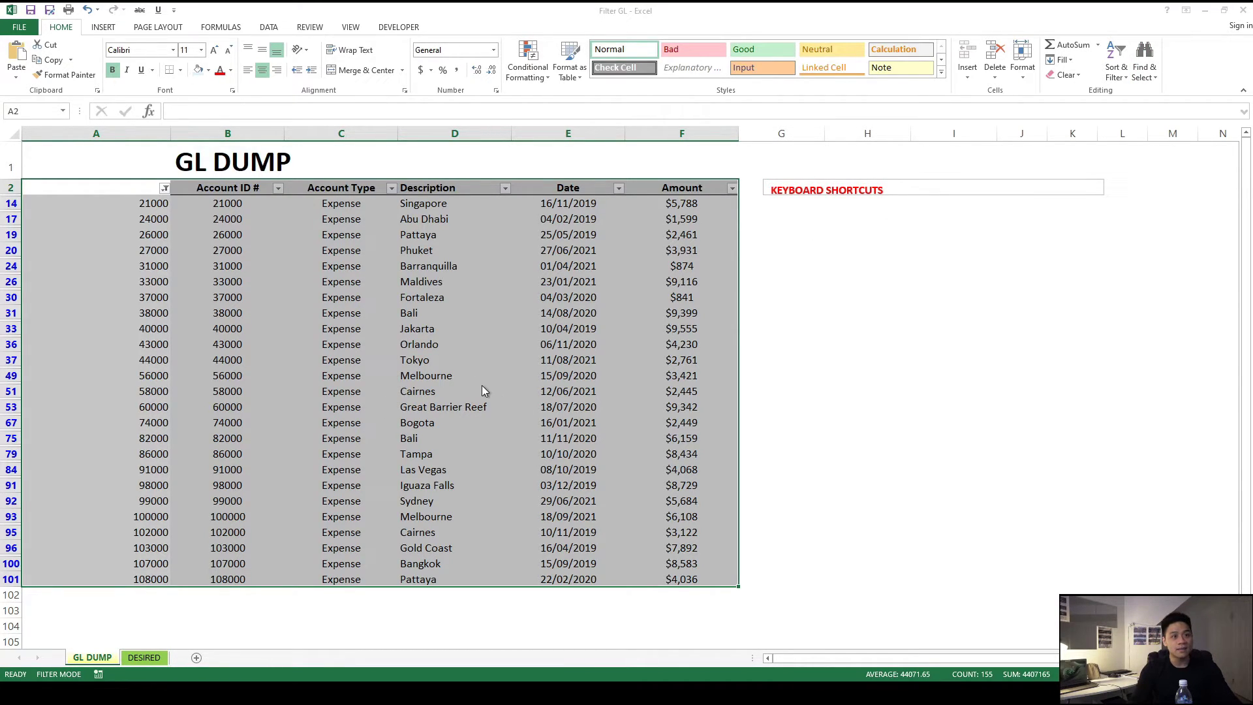
key("alt+;")
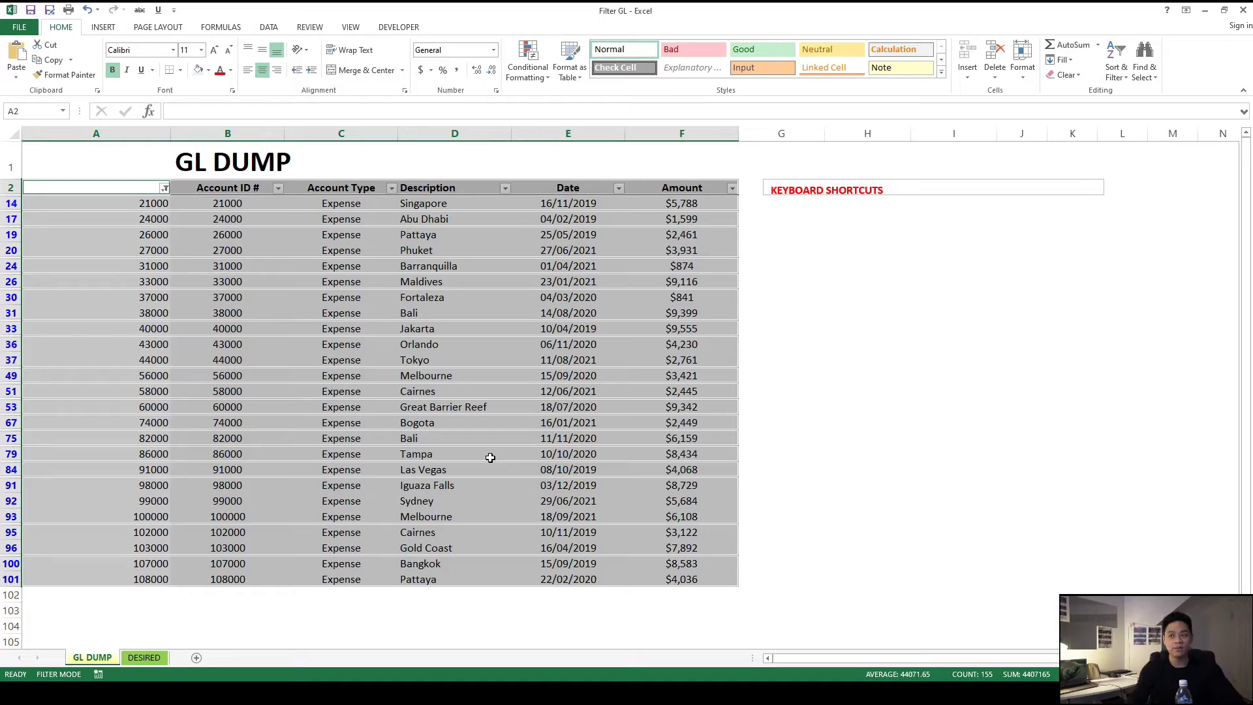
key("ctrl+c")
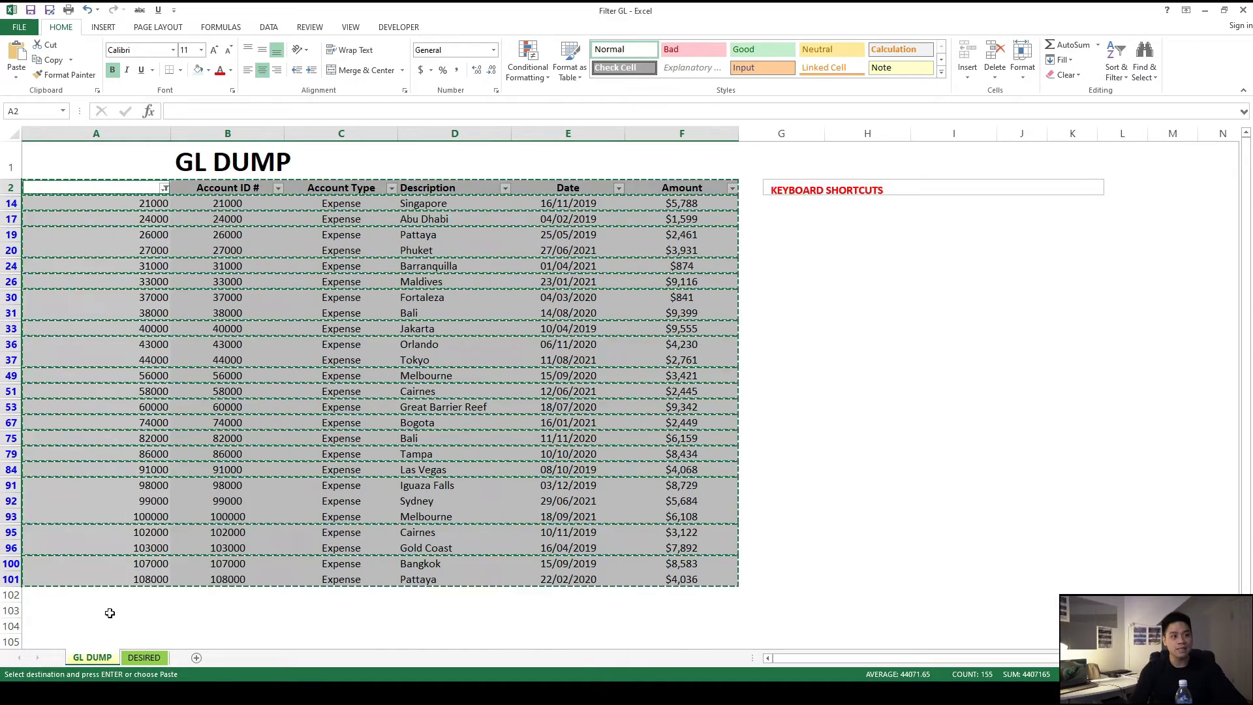
left_click(196, 658)
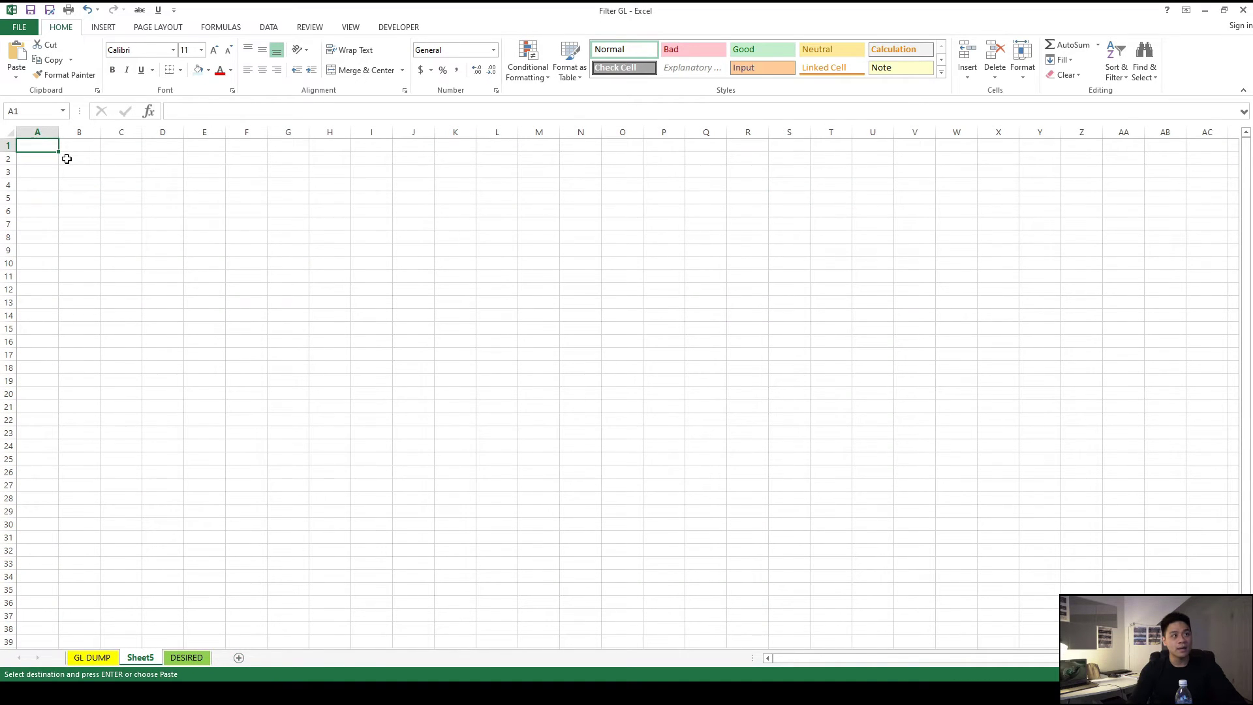
- Paste the filtered rows into Sheet5 at A1 and autofit columns A–F
key("ctrl+v")
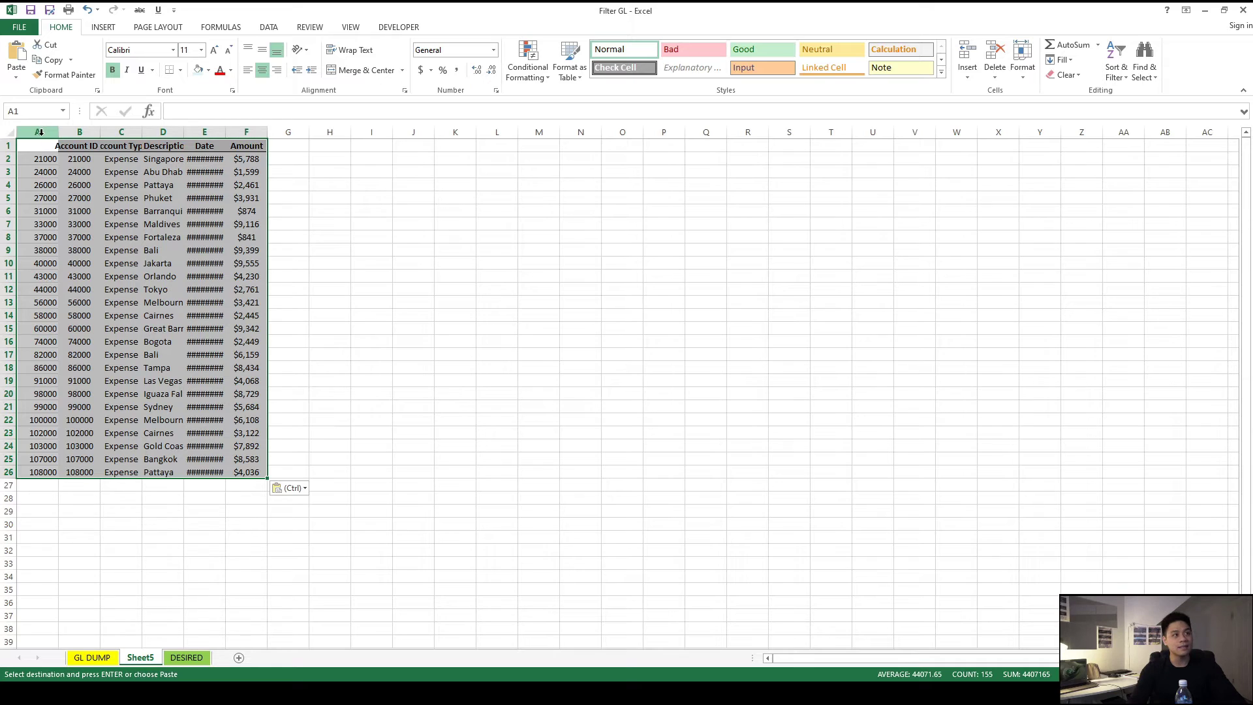
left_click_drag(37, 132, 253, 132)
double_click(267, 132)
left_click(513, 328)
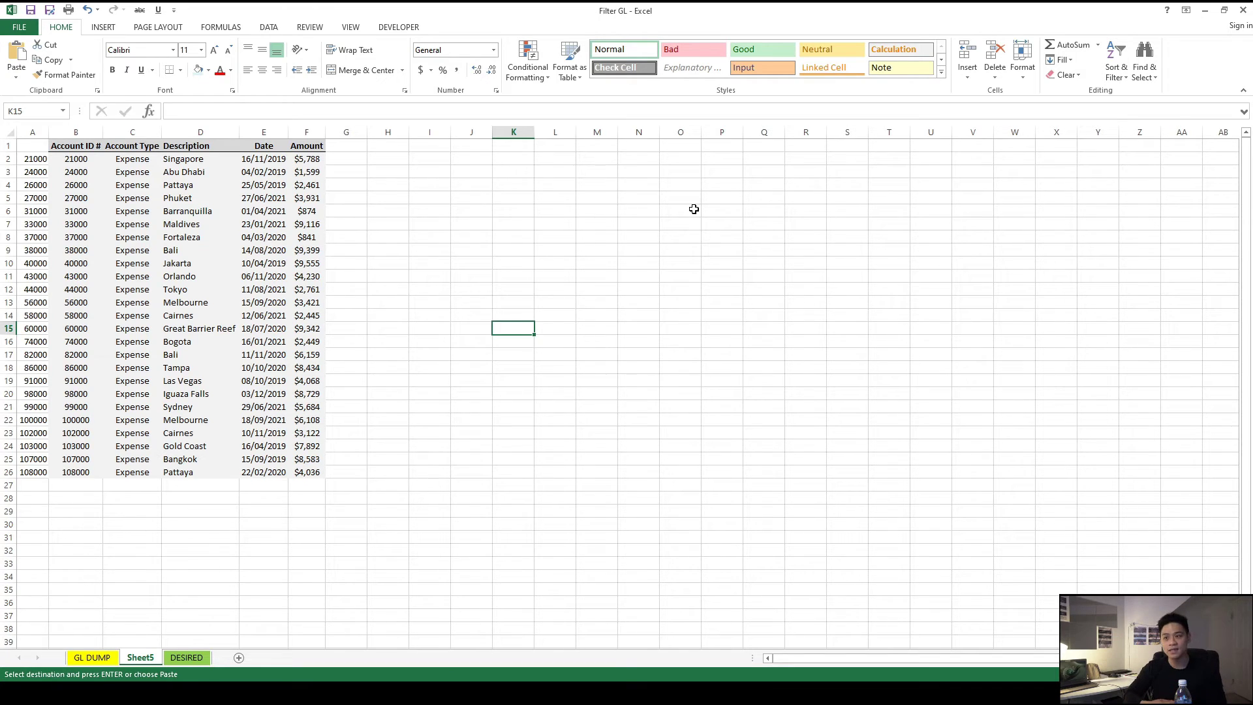
scroll(693, 209, "down", 2)
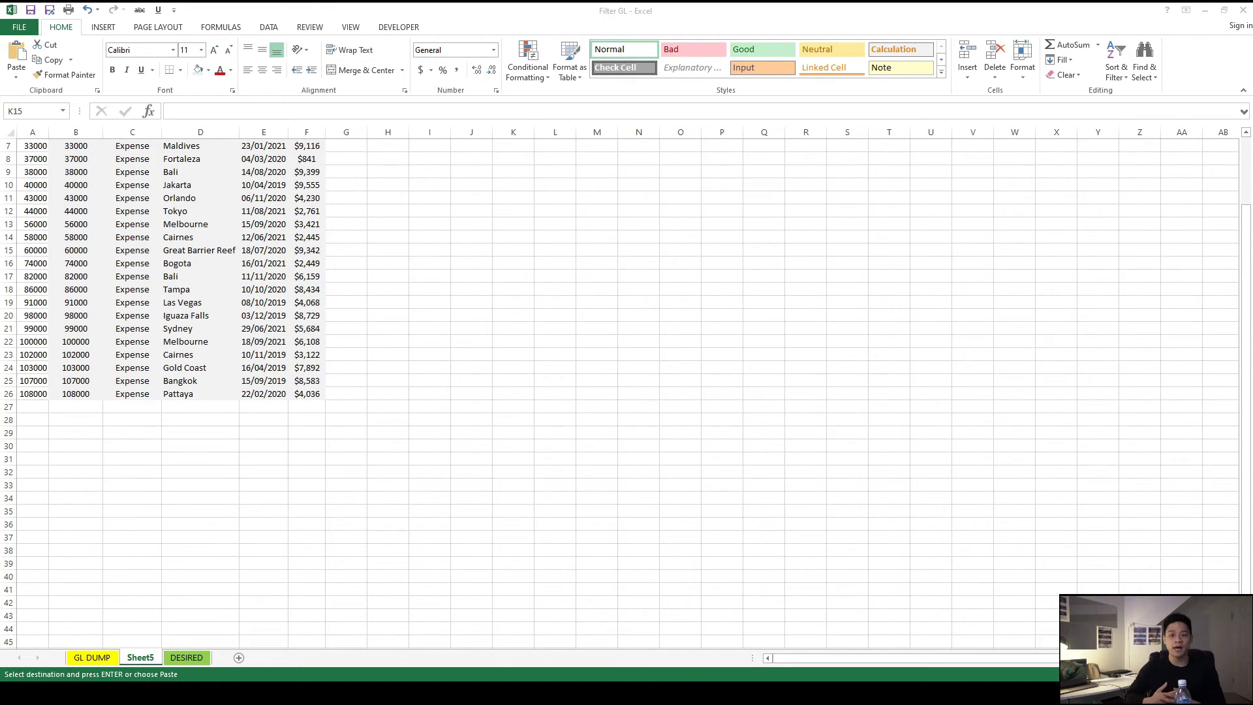